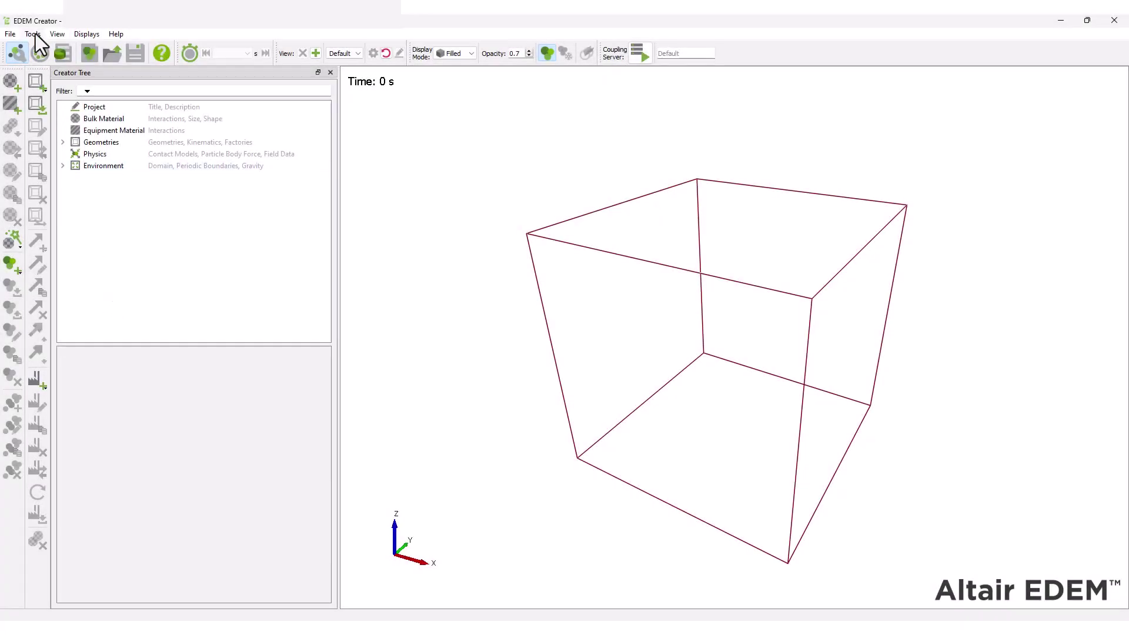
Step: Check the unit options, keeping velocity in m/s and length in millimetres
{"action": "left_click", "coordinate": [33, 34]}
{"action": "left_click", "coordinate": [53, 49]}
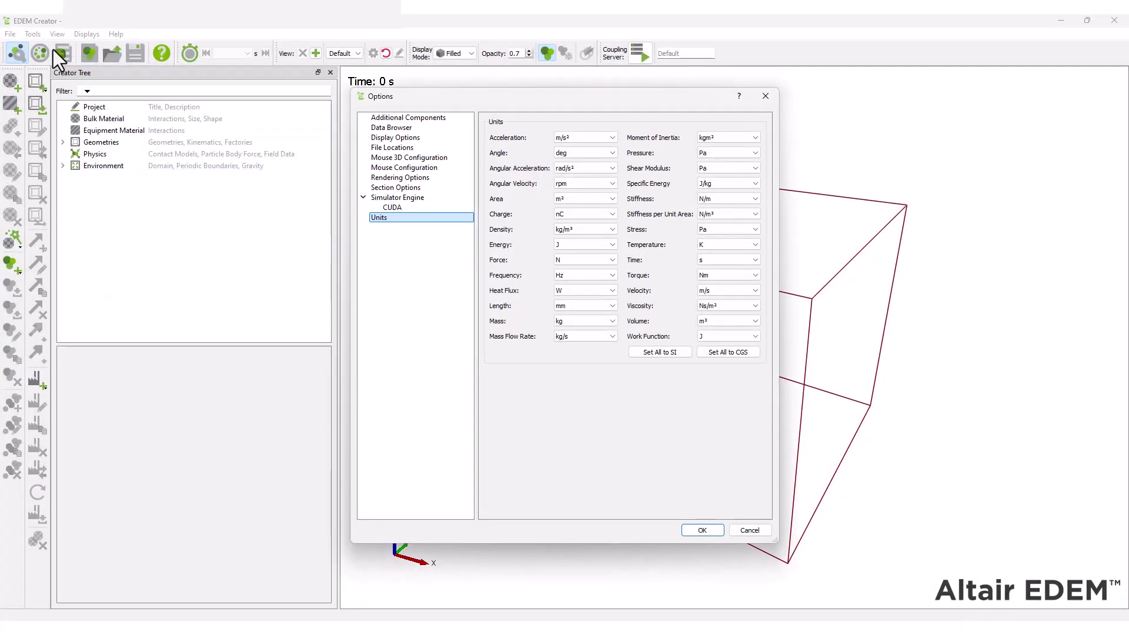
{"action": "left_click", "coordinate": [729, 293]}
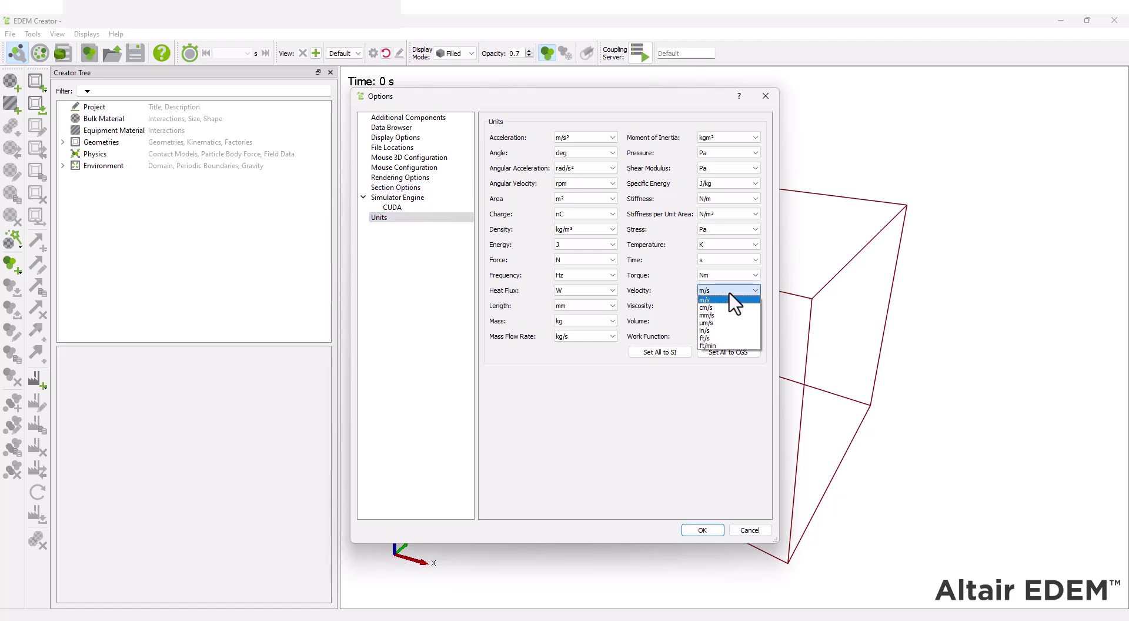
{"action": "left_click", "coordinate": [729, 293]}
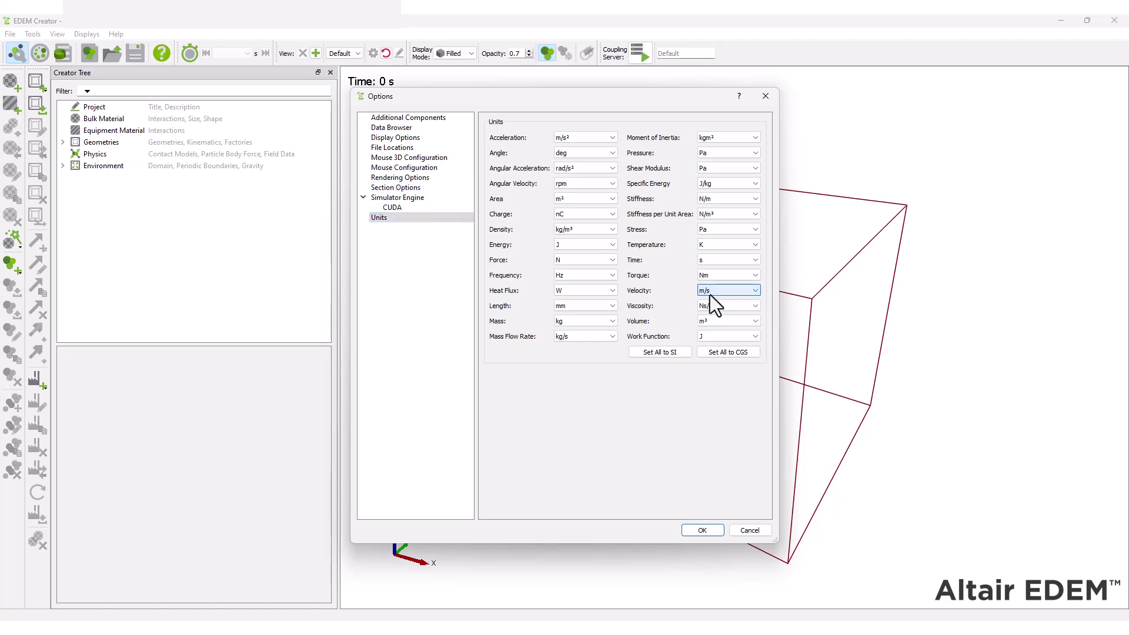
{"action": "left_click", "coordinate": [606, 307]}
{"action": "left_click", "coordinate": [601, 304]}
{"action": "left_click", "coordinate": [695, 531]}
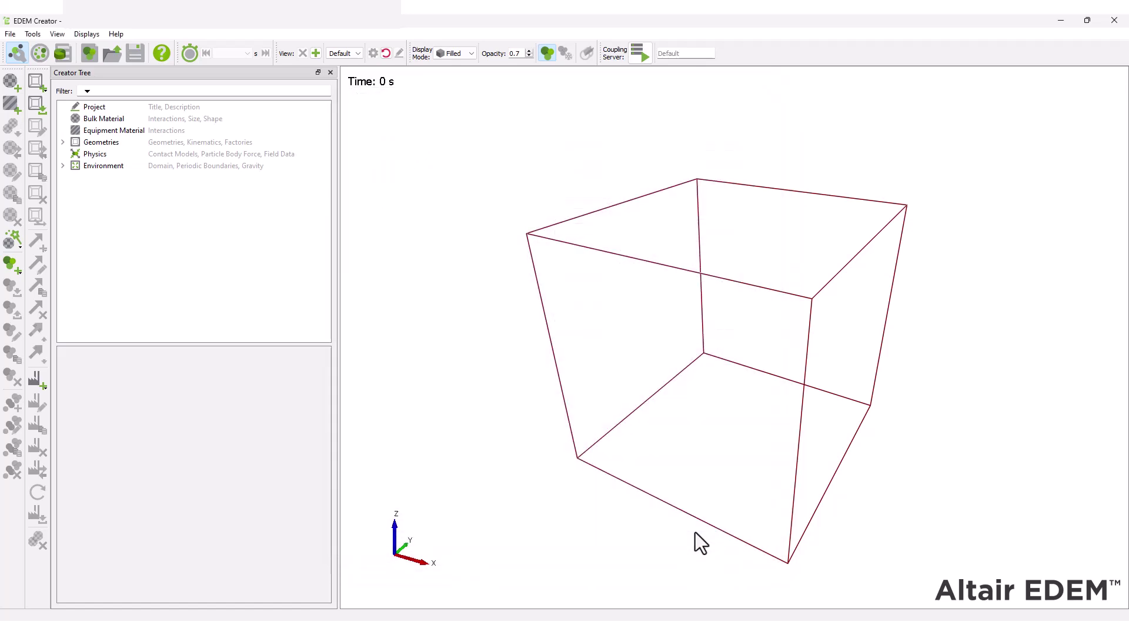
Step: Title the simulation 'LEBM Unconfined Compression'
{"action": "left_click", "coordinate": [160, 110]}
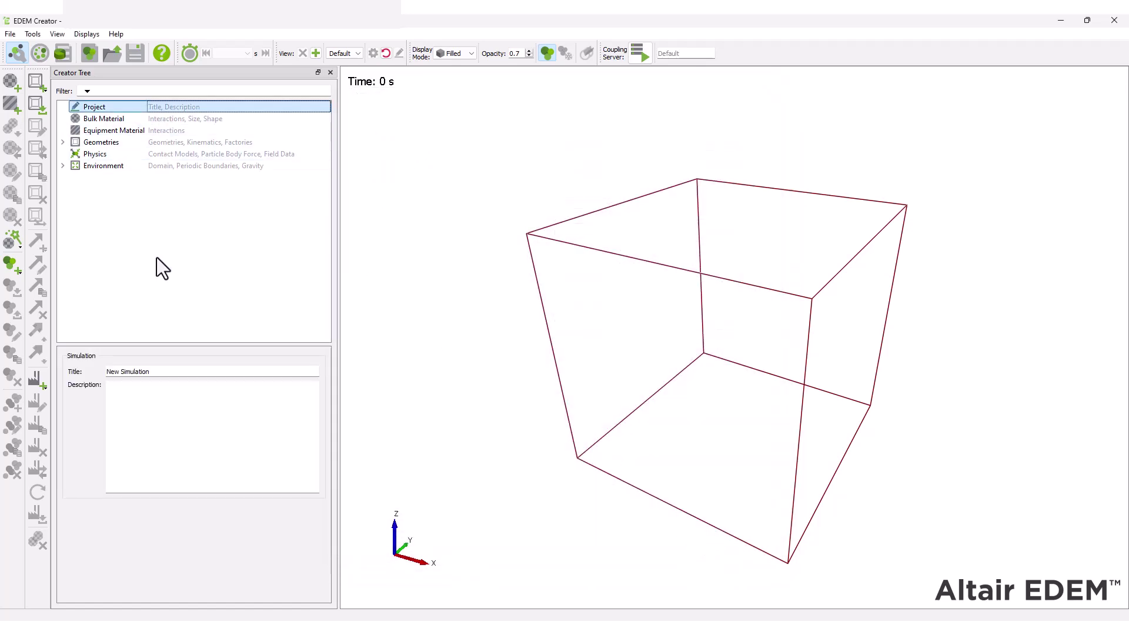
{"action": "triple_click", "coordinate": [155, 373]}
{"action": "type", "text": "LEBM Uncon"}
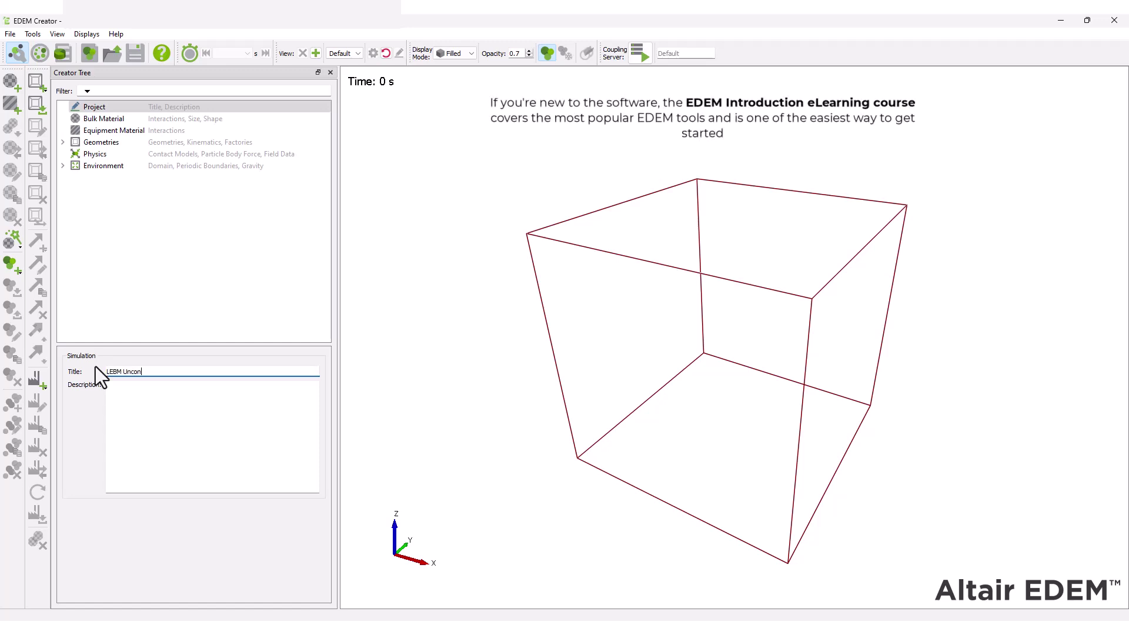
{"action": "type", "text": "fined Compression"}
Step: Add BulkMaterial 1 with Poisson 0.1, density 3000 kg/m³ and shear modulus 1.5e+6 Pa
{"action": "left_click", "coordinate": [122, 240]}
{"action": "right_click", "coordinate": [118, 122]}
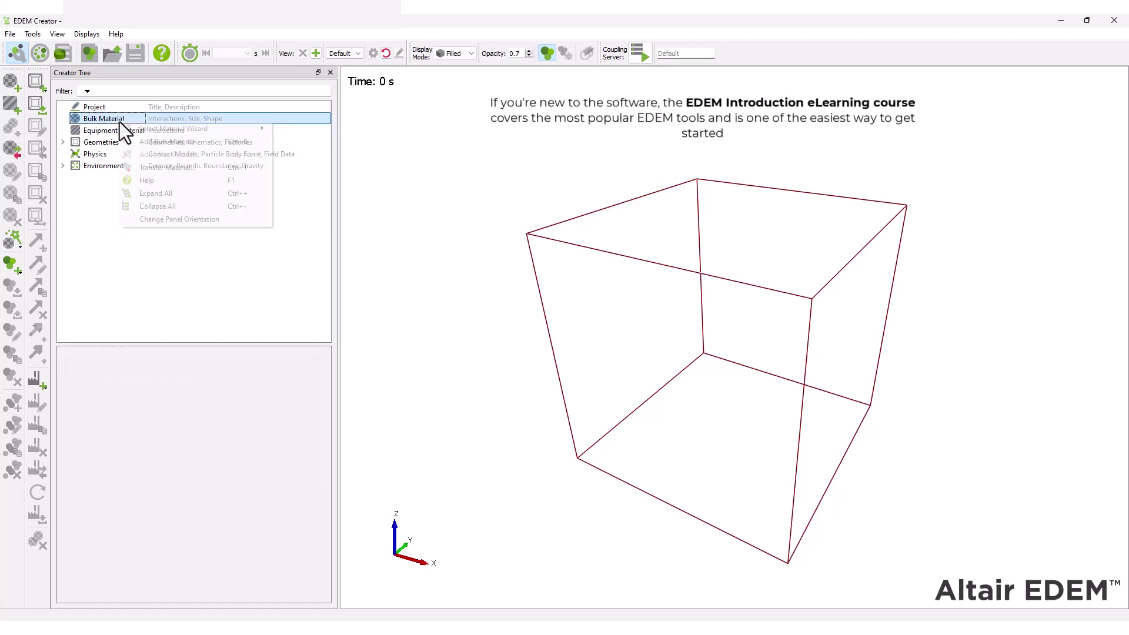
{"action": "left_click", "coordinate": [146, 140]}
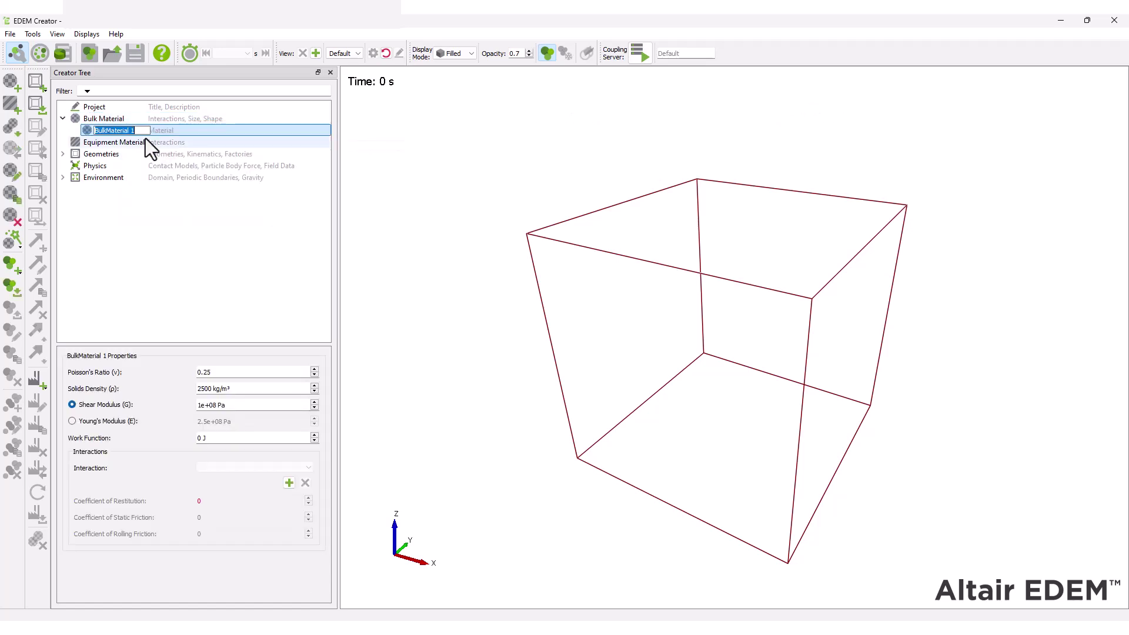
{"action": "left_click", "coordinate": [223, 372]}
{"action": "type", "text": "0.1"}
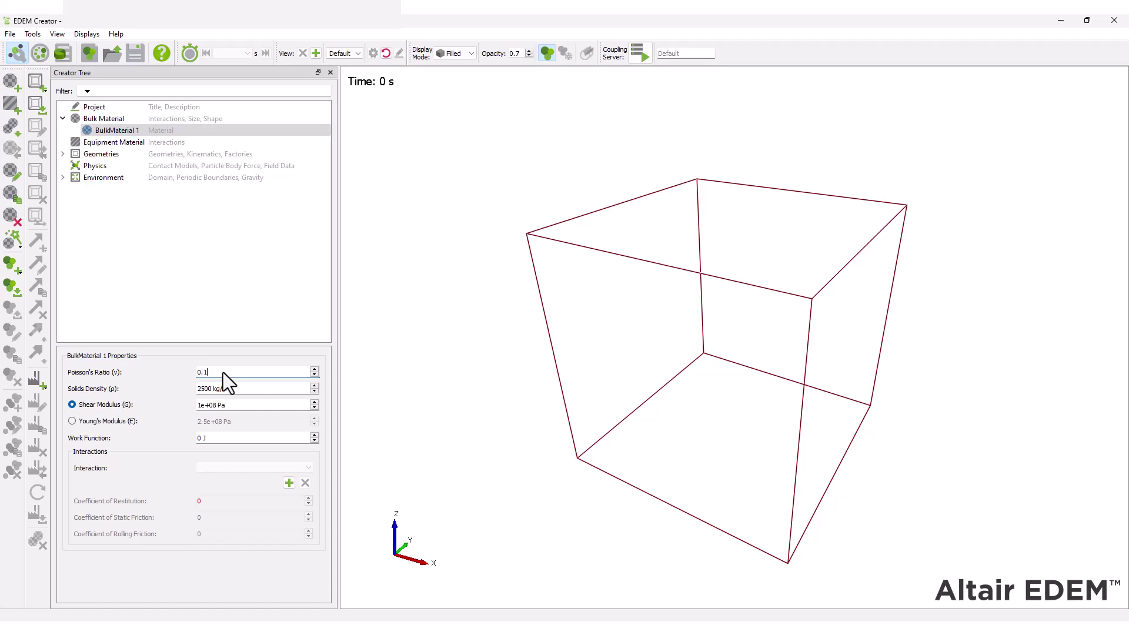
{"action": "key", "text": "Tab"}
{"action": "key", "text": "Tab"}
{"action": "type", "text": "1.5e+6"}
{"action": "key", "text": "Tab"}
Step: Add BulkMaterial 1's self-interaction
{"action": "left_click", "coordinate": [289, 483]}
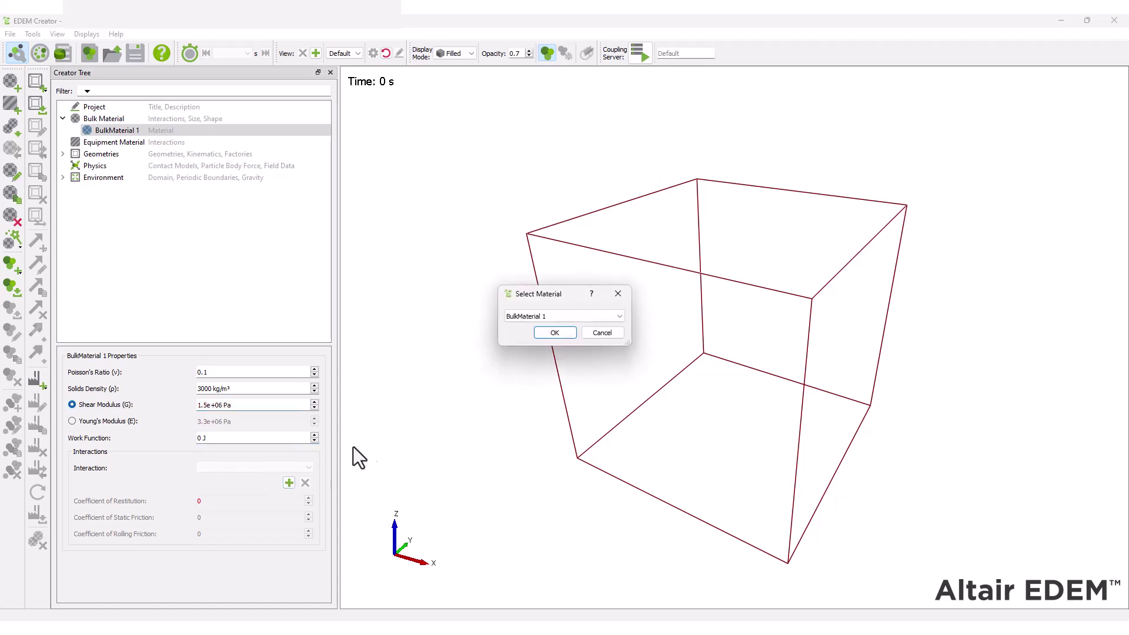
{"action": "left_click", "coordinate": [542, 334]}
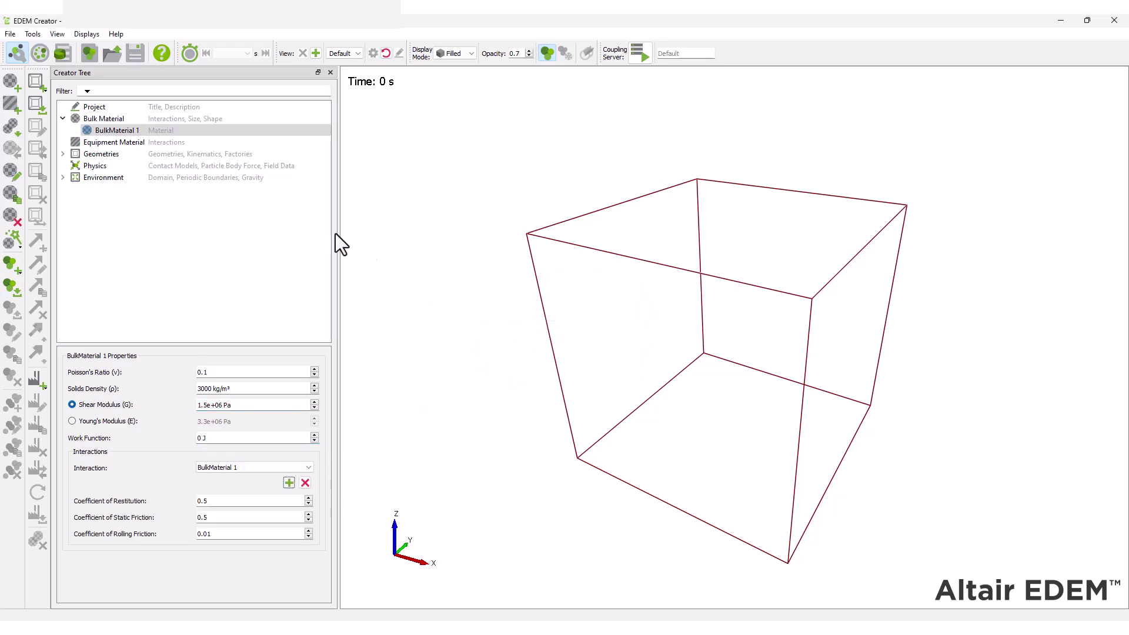
{"action": "right_click", "coordinate": [126, 132]}
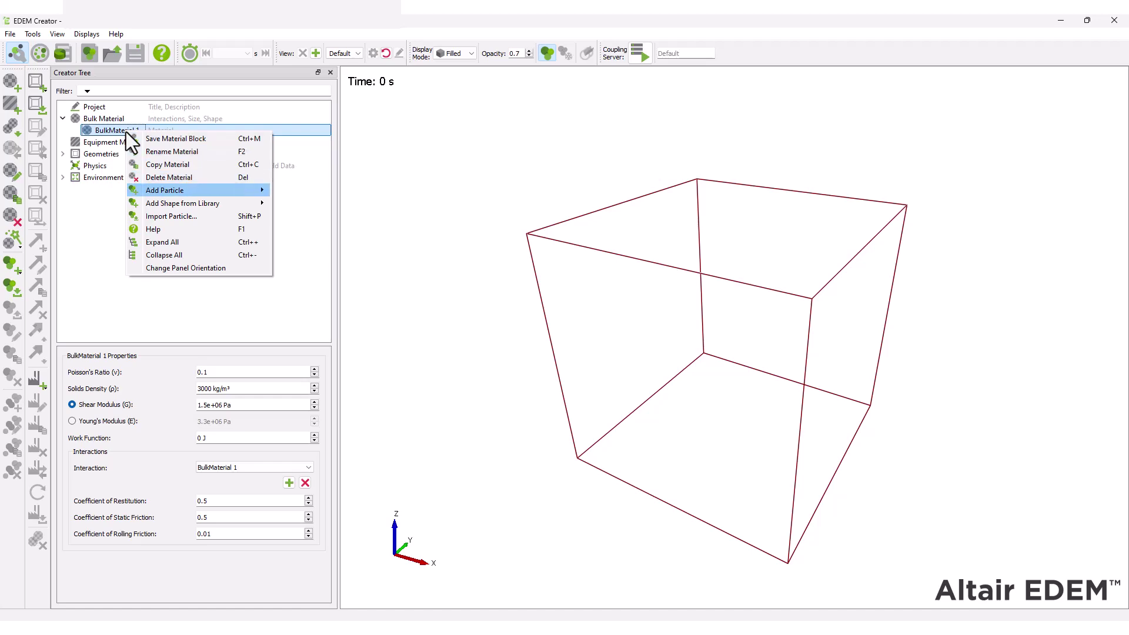
{"action": "mouse_move", "coordinate": [182, 203]}
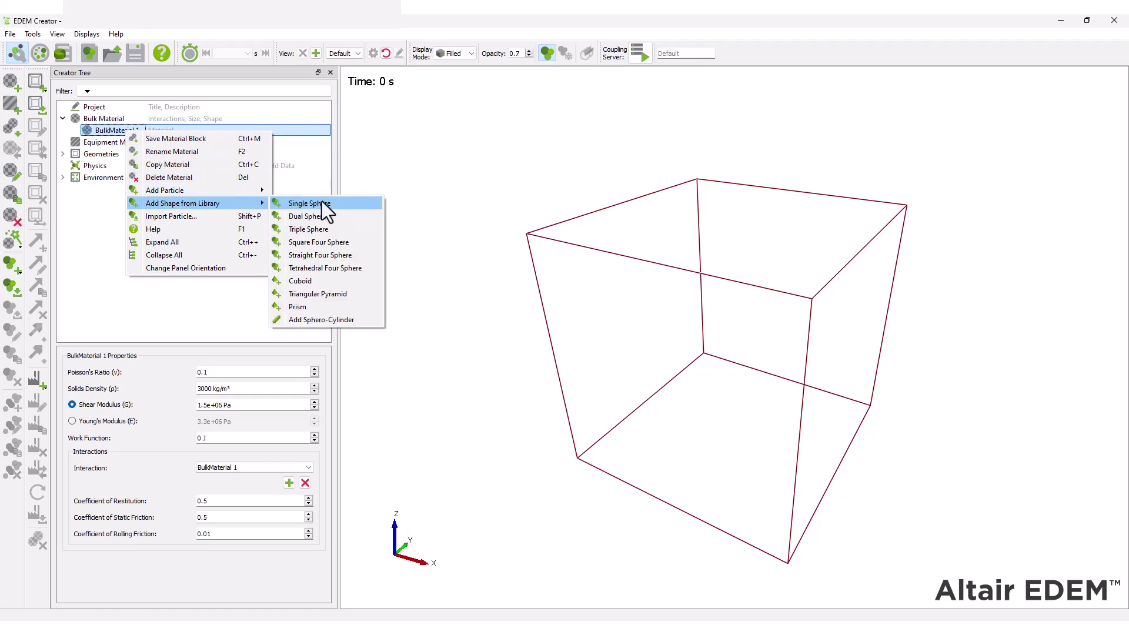
Step: Add a single-sphere shape to BulkMaterial 1 with 1.5 mm physical and 1.7 mm contact radius
{"action": "left_click", "coordinate": [322, 203]}
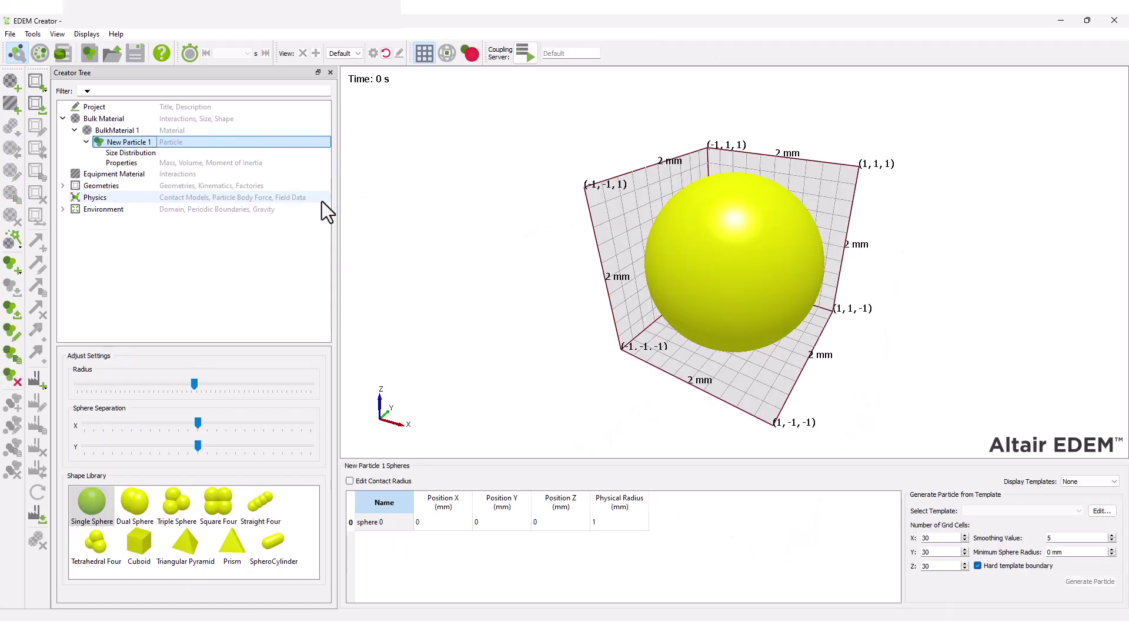
{"action": "left_click", "coordinate": [619, 524]}
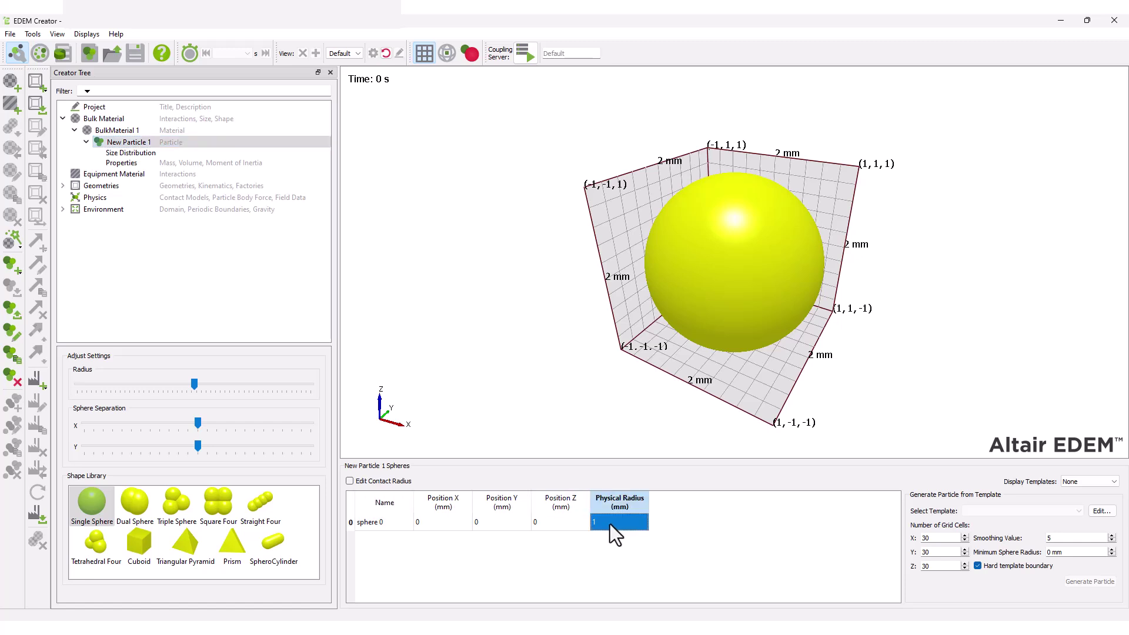
{"action": "type", "text": "1.5"}
{"action": "key", "text": "Return"}
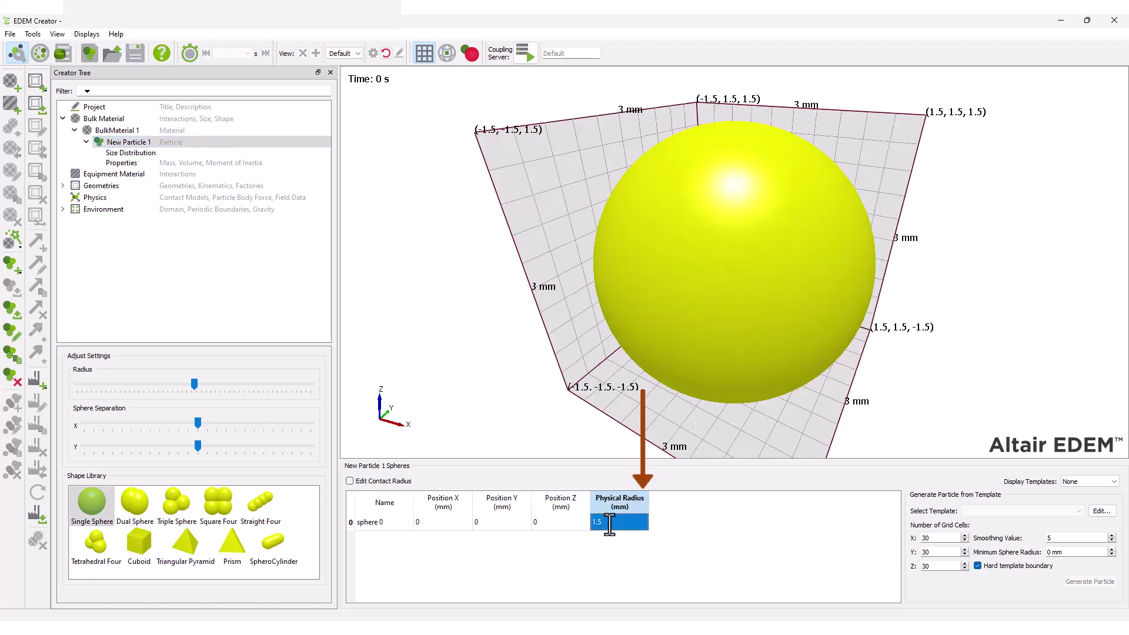
{"action": "left_click", "coordinate": [351, 481]}
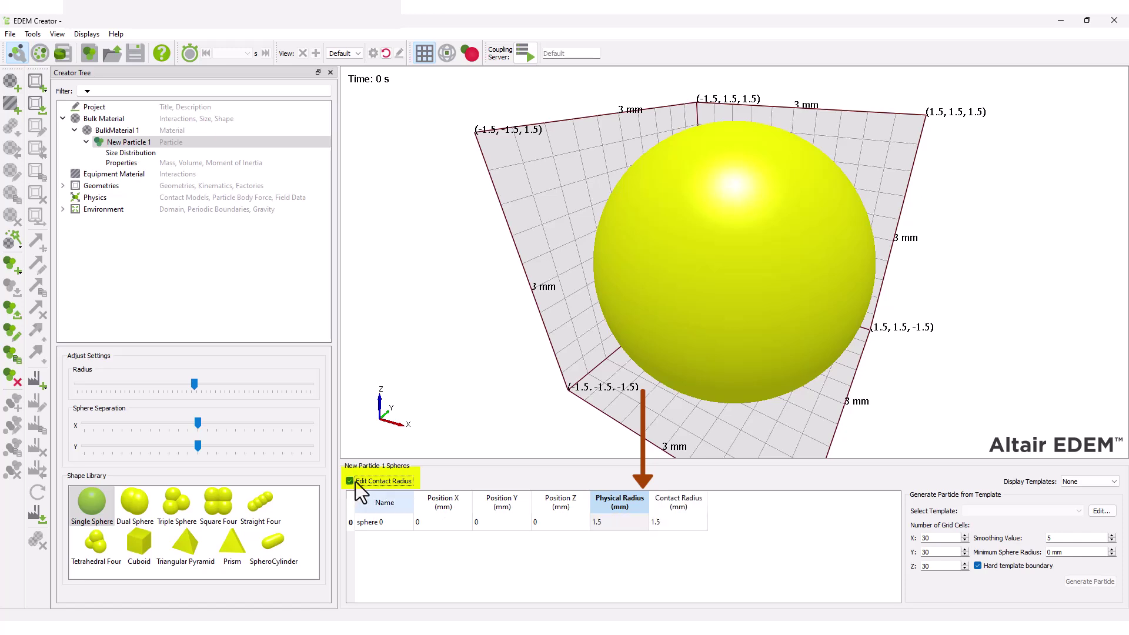
{"action": "double_click", "coordinate": [673, 523]}
{"action": "type", "text": "1.7"}
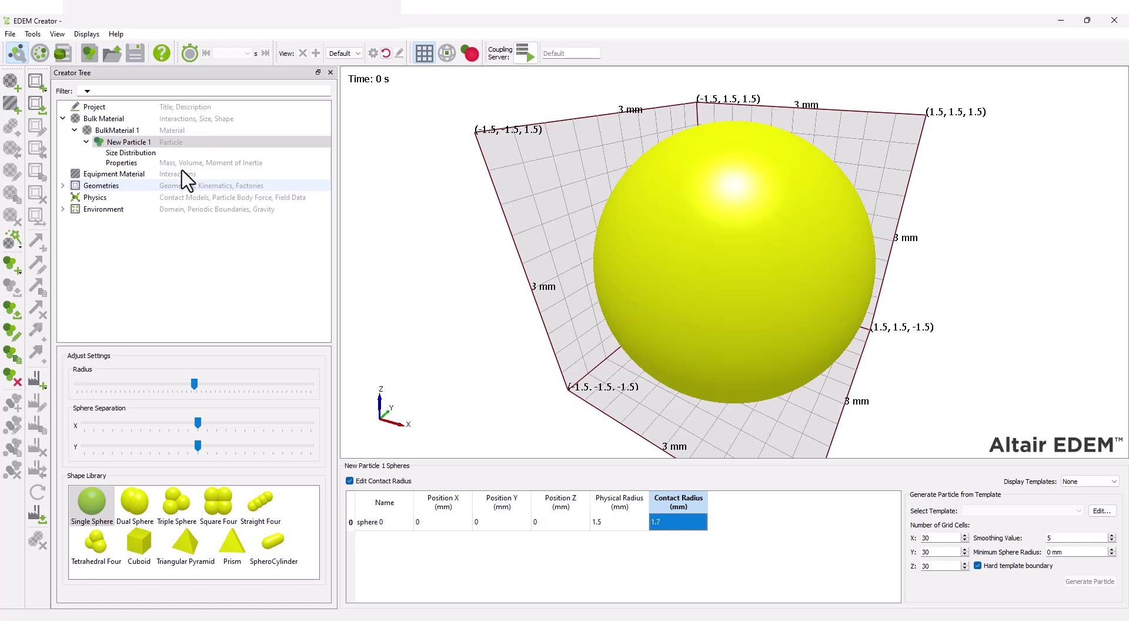
{"action": "left_click", "coordinate": [186, 153]}
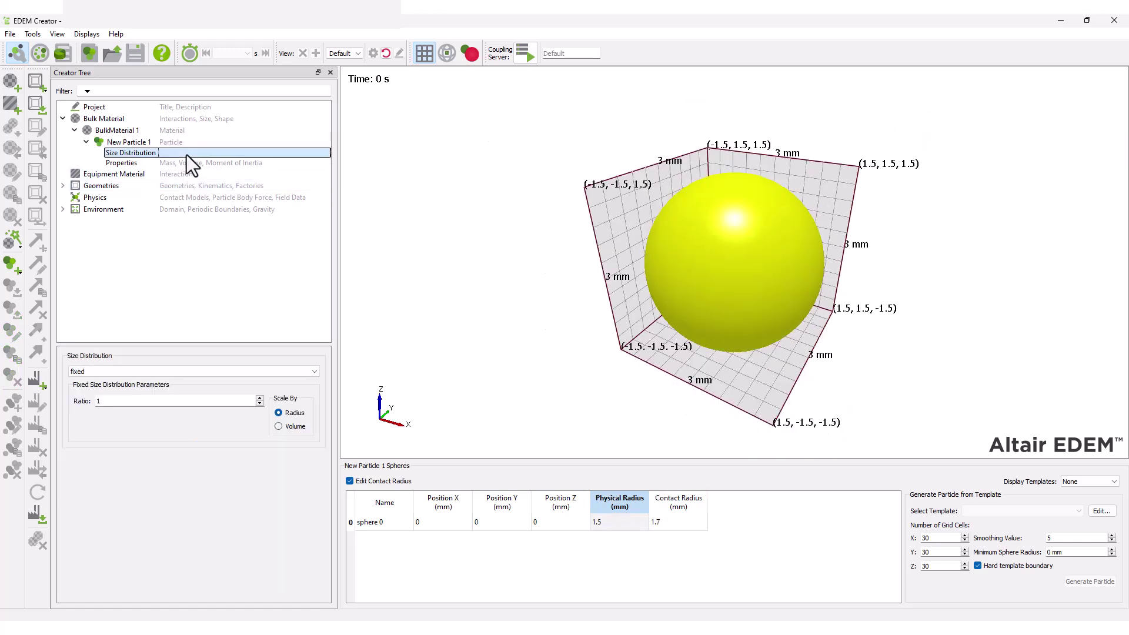
Step: Switch New Particle 1 to a random size distribution, minimum 0.8, and calculate its mass, volume and inertia
{"action": "left_click", "coordinate": [161, 373]}
{"action": "left_click", "coordinate": [148, 403]}
{"action": "left_click_drag", "start_coordinate": [148, 404], "coordinate": [101, 404]}
{"action": "type", "text": "0.8"}
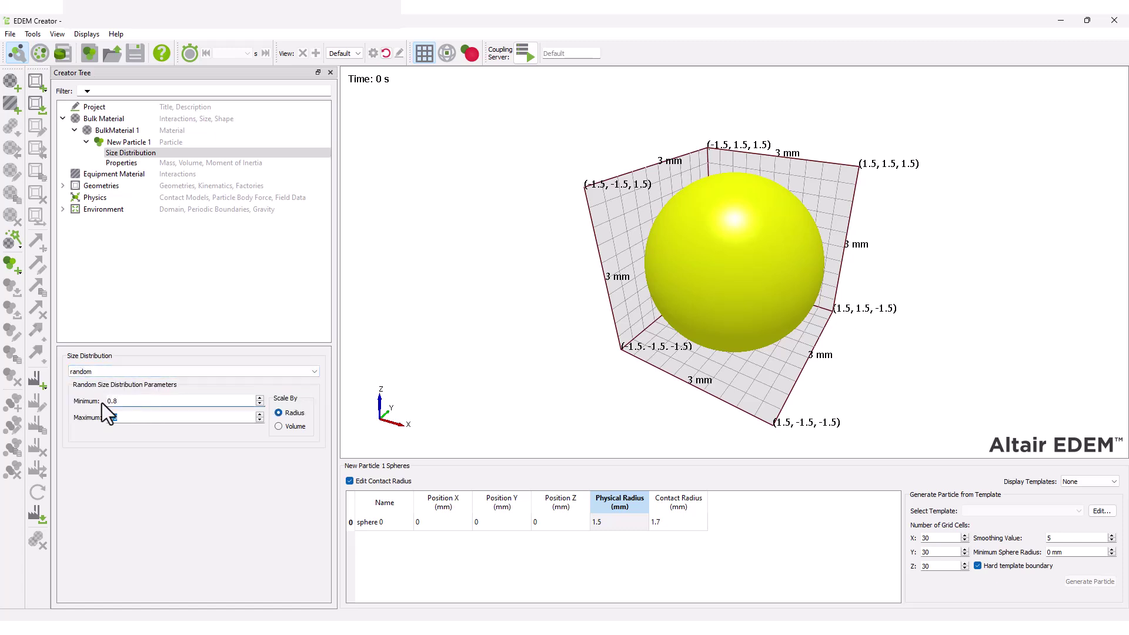
{"action": "key", "text": "Tab"}
{"action": "left_click", "coordinate": [164, 167]}
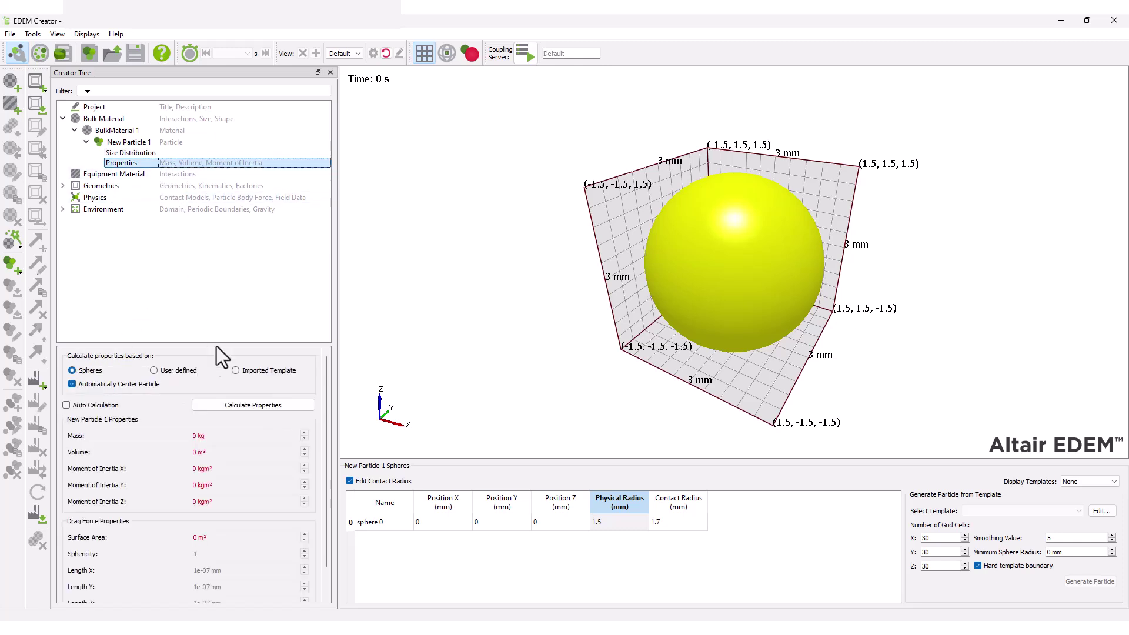
{"action": "left_click", "coordinate": [234, 408]}
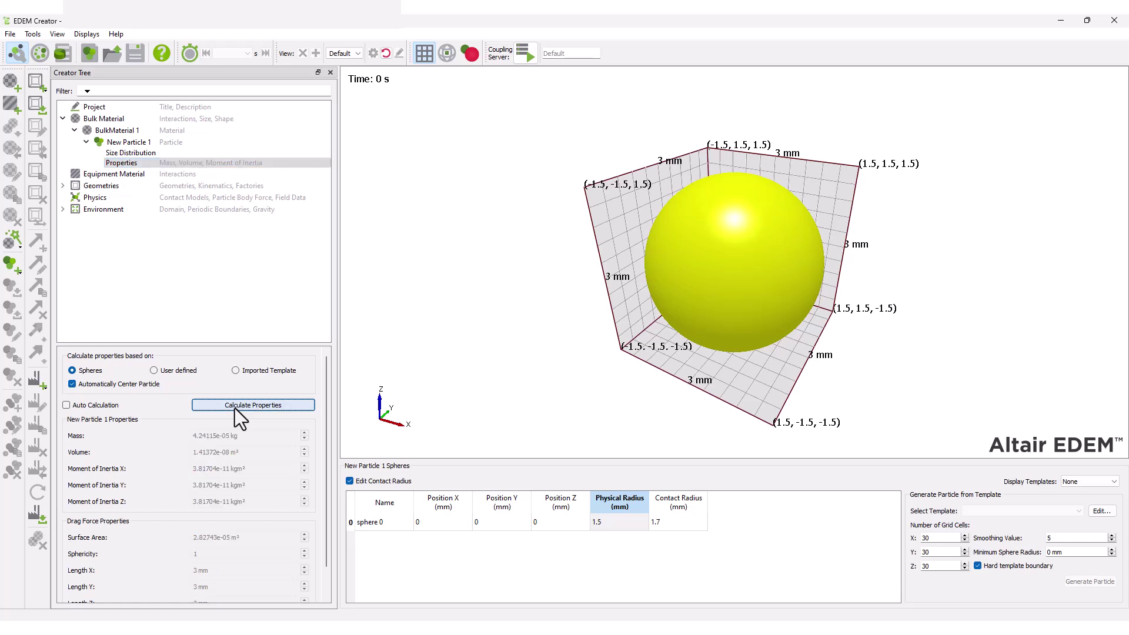
Step: Add an equipment material named Steel
{"action": "right_click", "coordinate": [152, 172]}
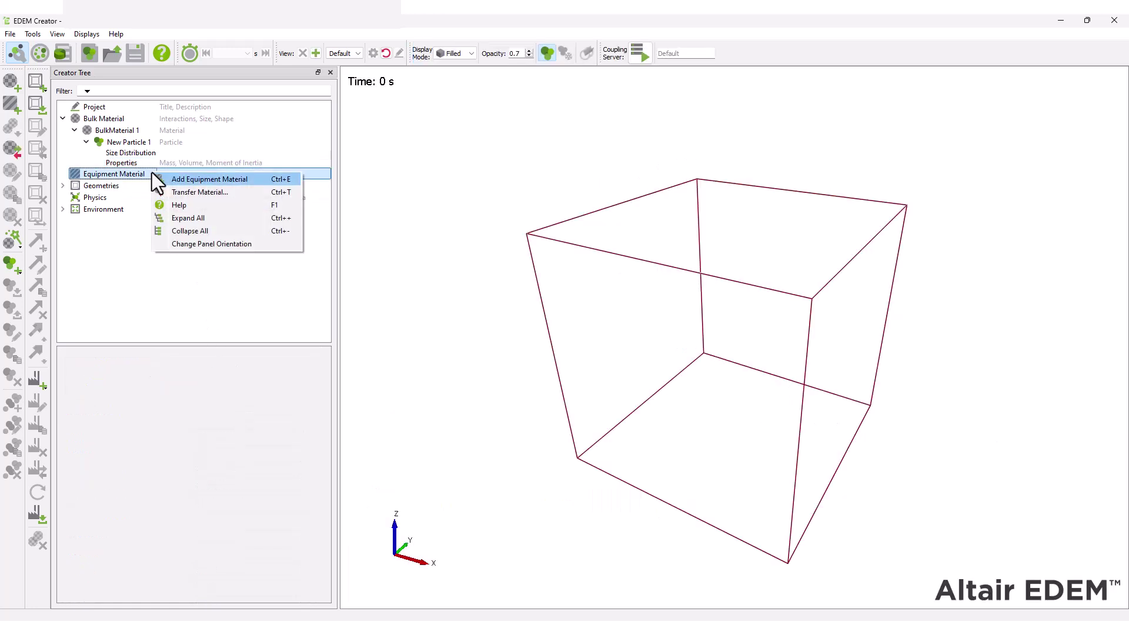
{"action": "left_click", "coordinate": [171, 179]}
{"action": "type", "text": "Steel"}
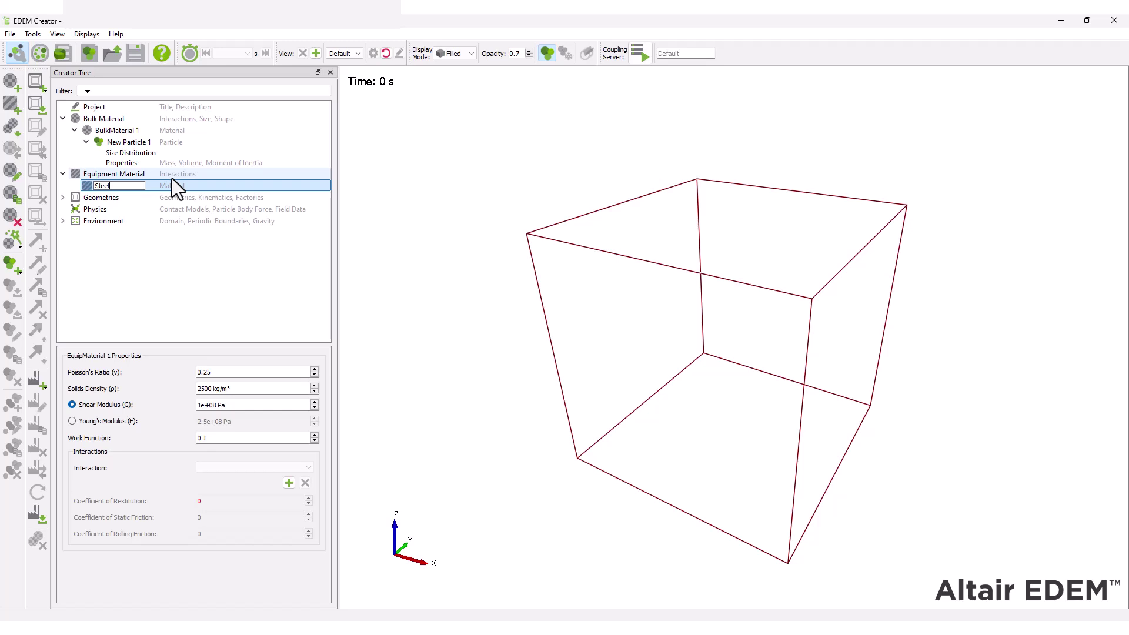
{"action": "key", "text": "Return"}
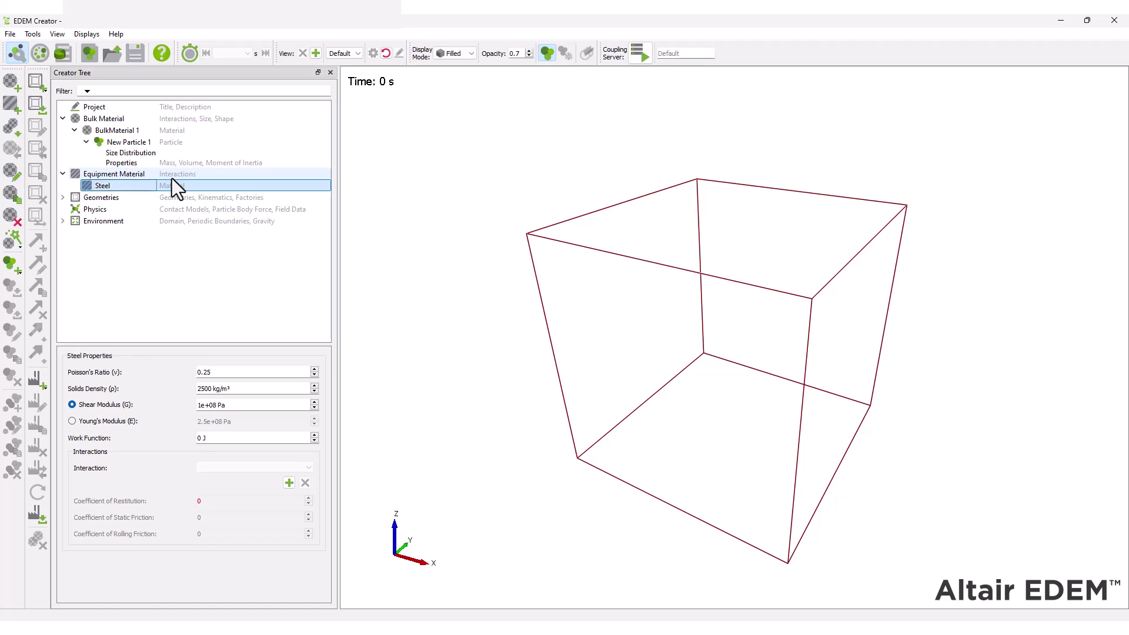
Step: Give Steel Poisson 0.3, density 7800 kg/m³, shear 7e+10 Pa and a BulkMaterial 1 interaction
{"action": "left_click_drag", "start_coordinate": [230, 372], "coordinate": [187, 374]}
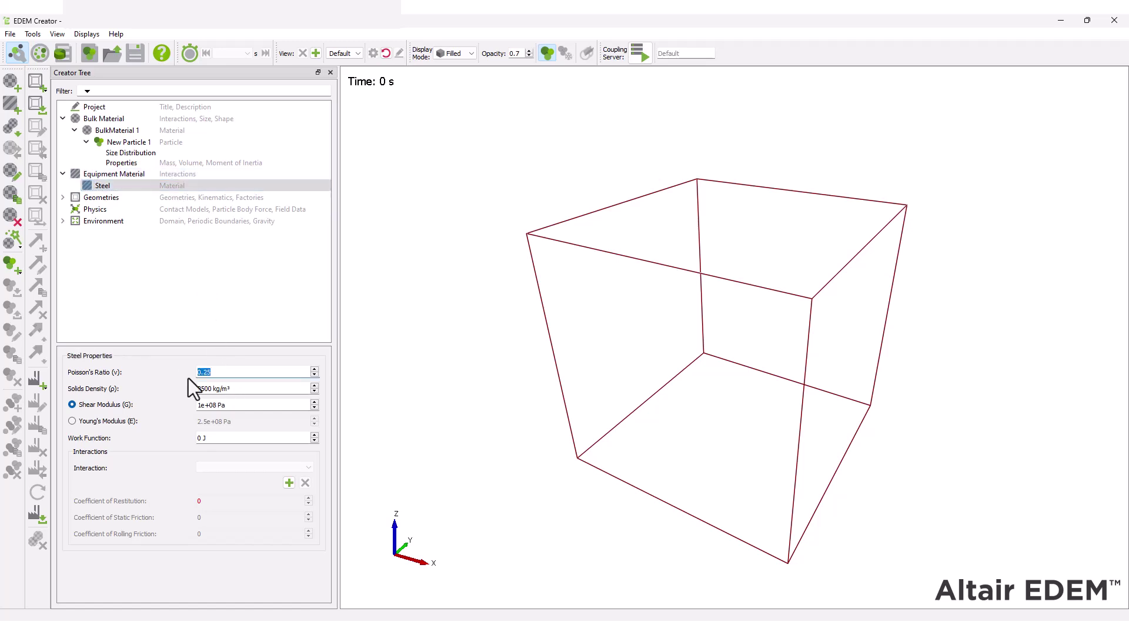
{"action": "type", "text": "0."}
{"action": "key", "text": "Tab"}
{"action": "type", "text": "7800"}
{"action": "key", "text": "Tab"}
{"action": "key", "text": "Tab"}
{"action": "type", "text": "0"}
{"action": "key", "text": "Tab"}
{"action": "left_click", "coordinate": [289, 482]}
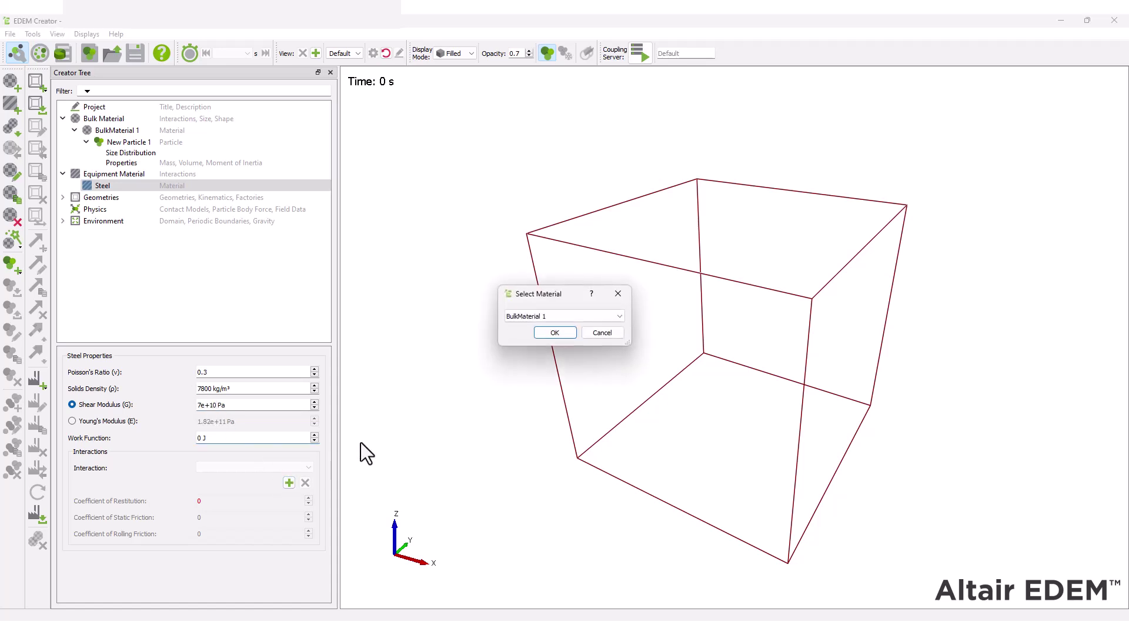
{"action": "left_click", "coordinate": [555, 333]}
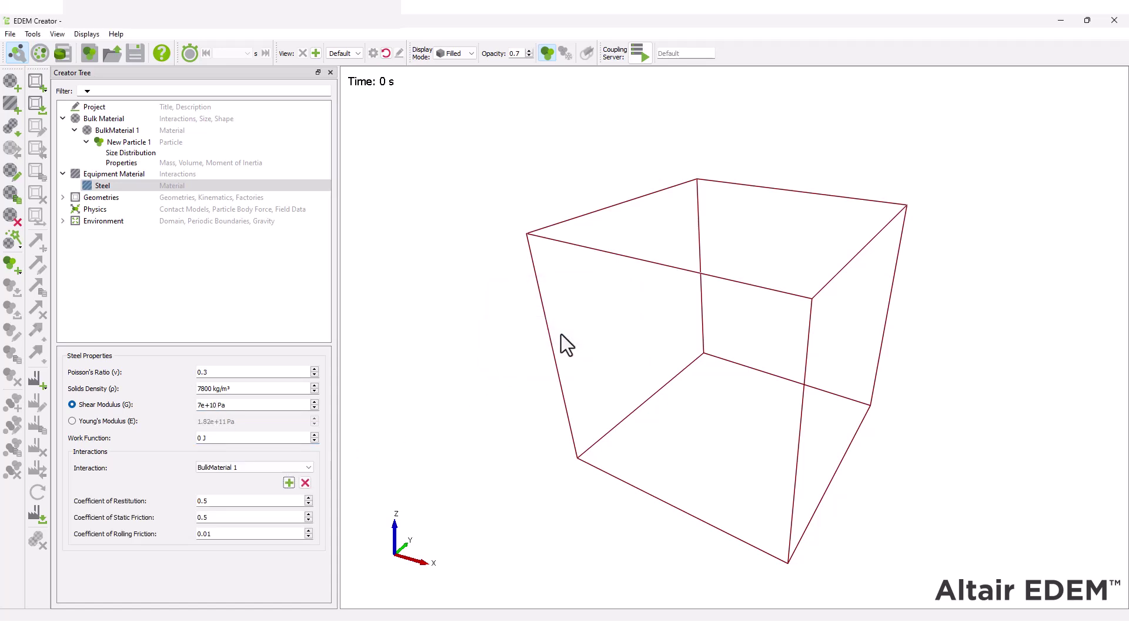
Step: Add a polygon geometry named CompressionPlate positioned at Z = 100 mm
{"action": "right_click", "coordinate": [148, 199]}
{"action": "mouse_move", "coordinate": [184, 203]}
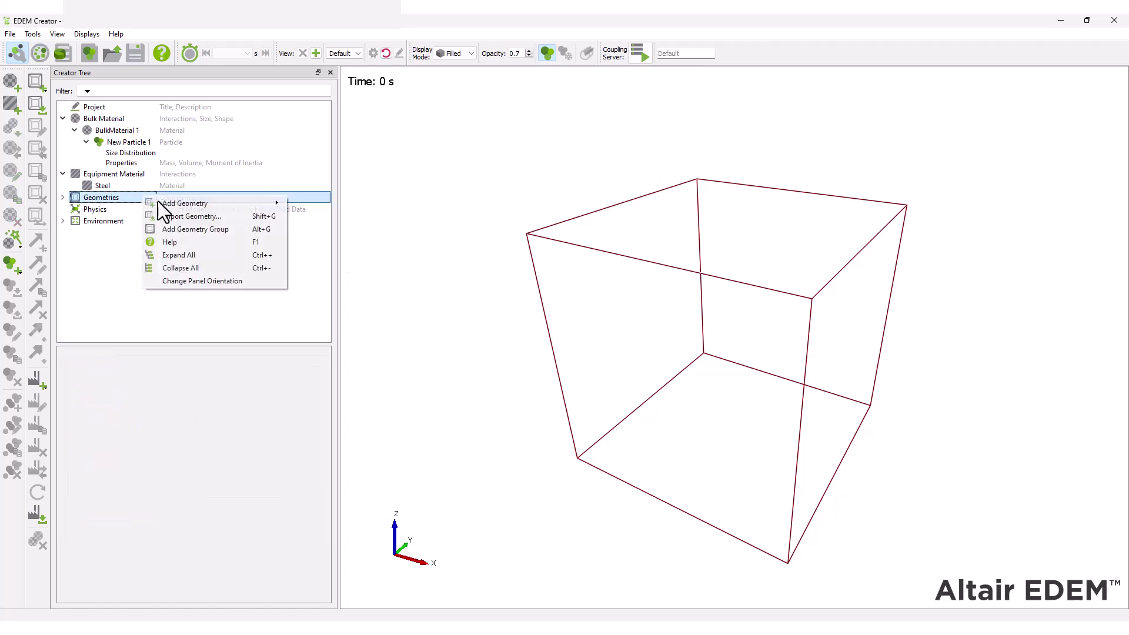
{"action": "left_click", "coordinate": [319, 230]}
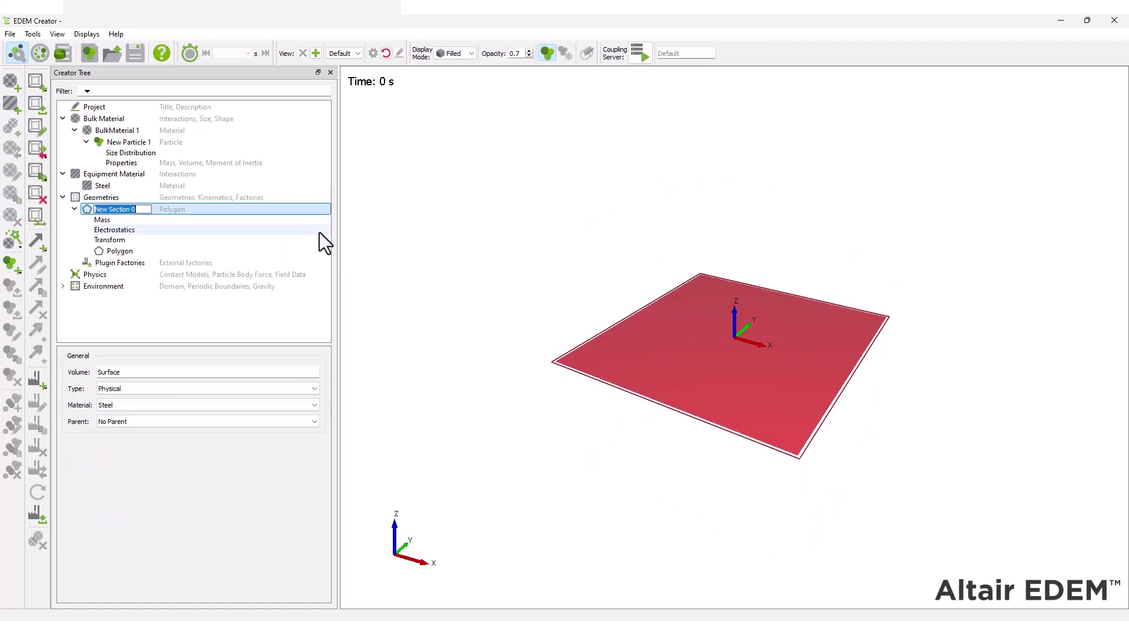
{"action": "type", "text": "Compres"}
{"action": "type", "text": "sionPlate"}
{"action": "key", "text": "Return"}
{"action": "left_click", "coordinate": [307, 240]}
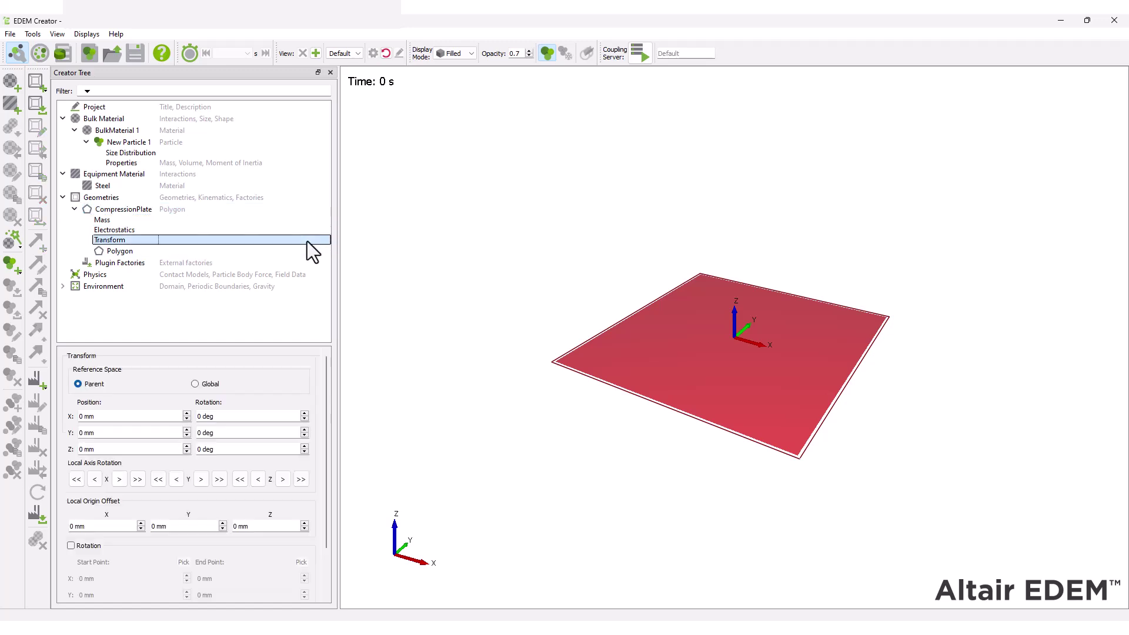
{"action": "left_click", "coordinate": [78, 449]}
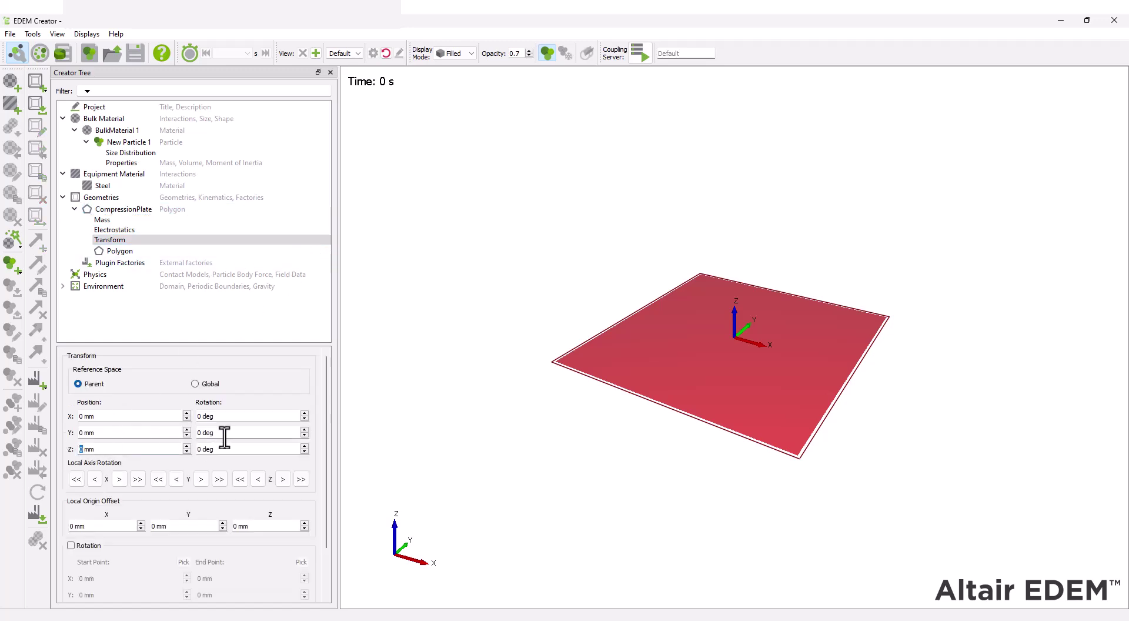
{"action": "type", "text": "100"}
{"action": "key", "text": "Return"}
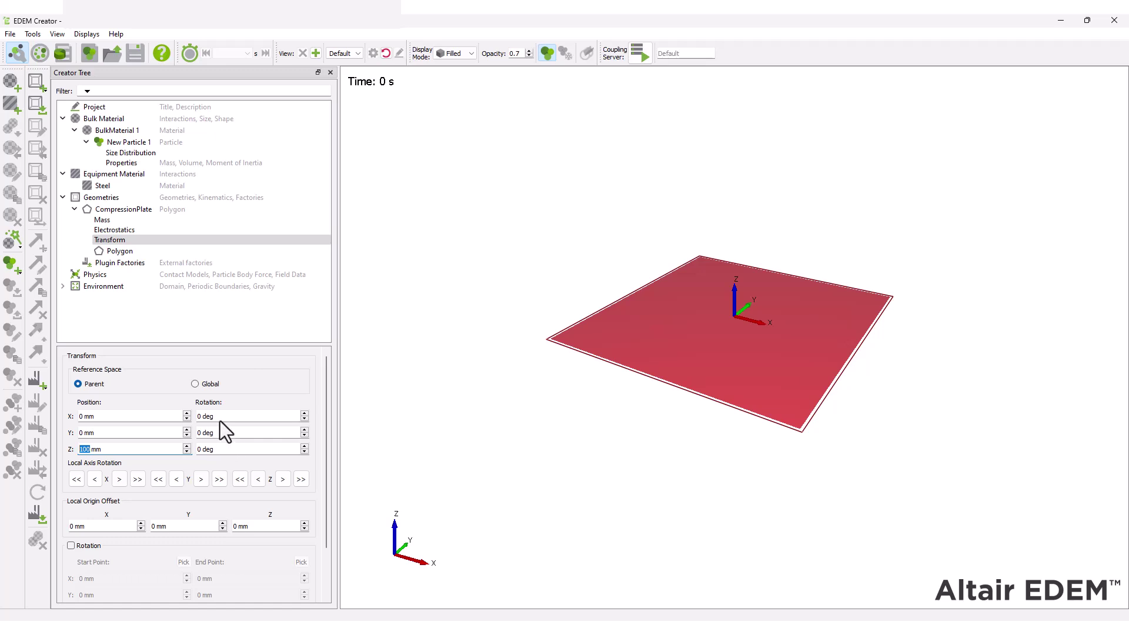
Step: Shape CompressionPlate as a 50-edge polygon with an 80 mm radius
{"action": "left_click", "coordinate": [169, 249]}
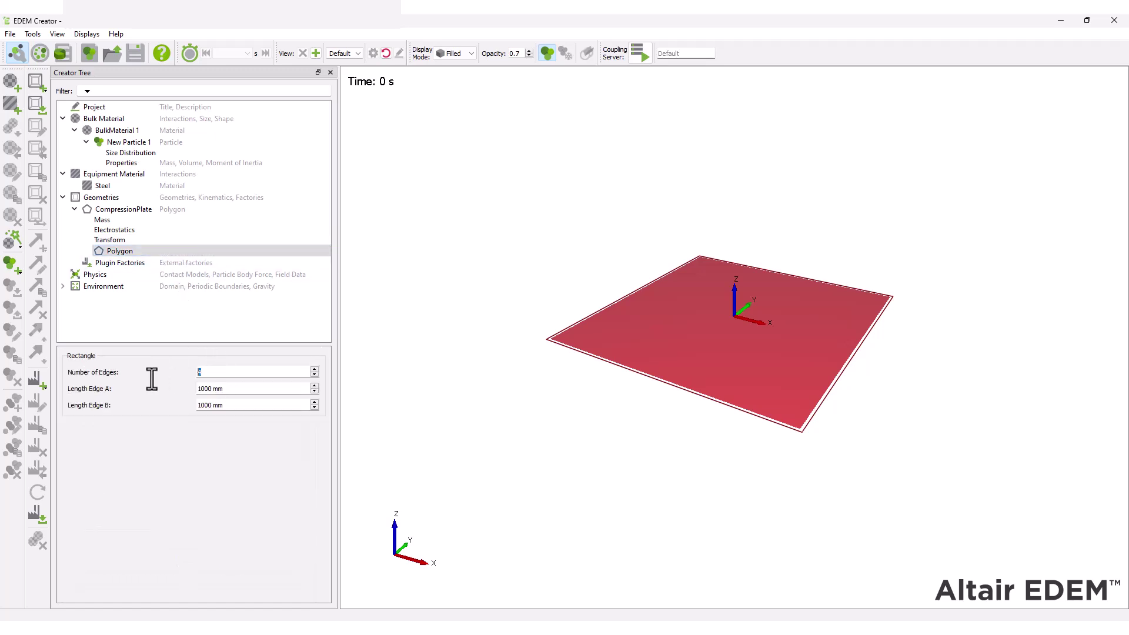
{"action": "type", "text": "50"}
{"action": "key", "text": "Tab"}
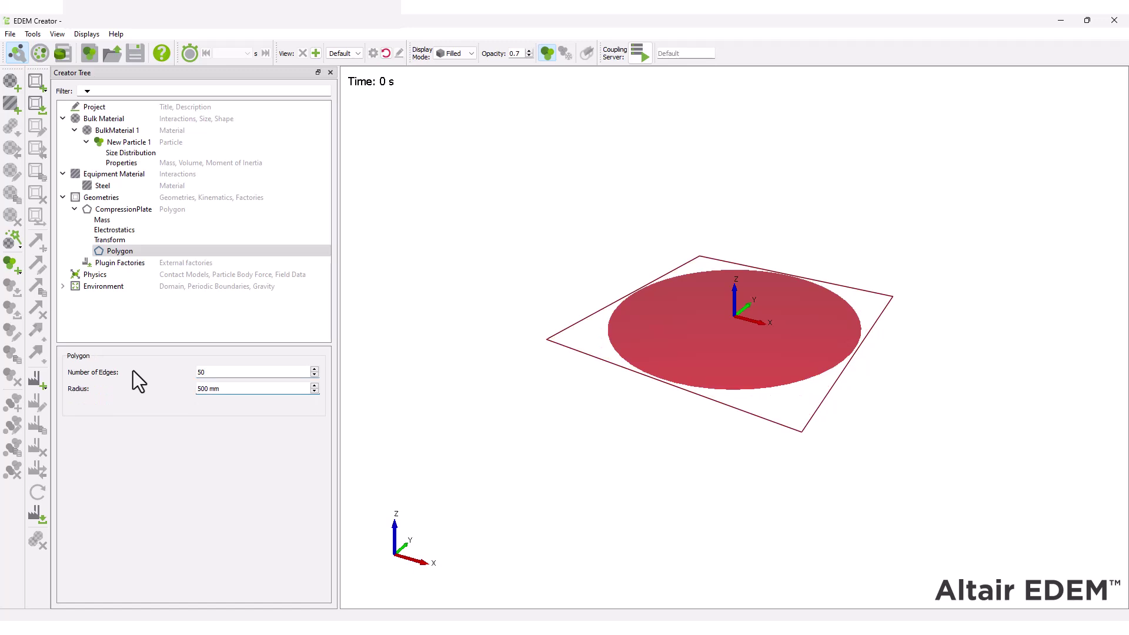
{"action": "type", "text": "03"}
{"action": "key", "text": "Return"}
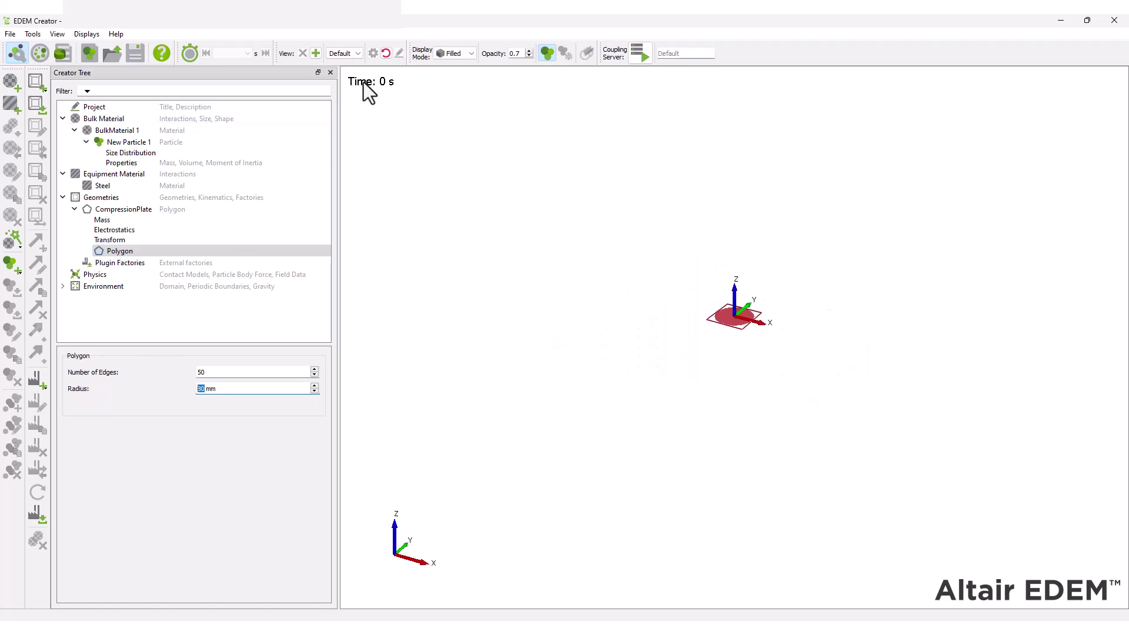
{"action": "type", "text": "8"}
{"action": "left_click", "coordinate": [385, 53]}
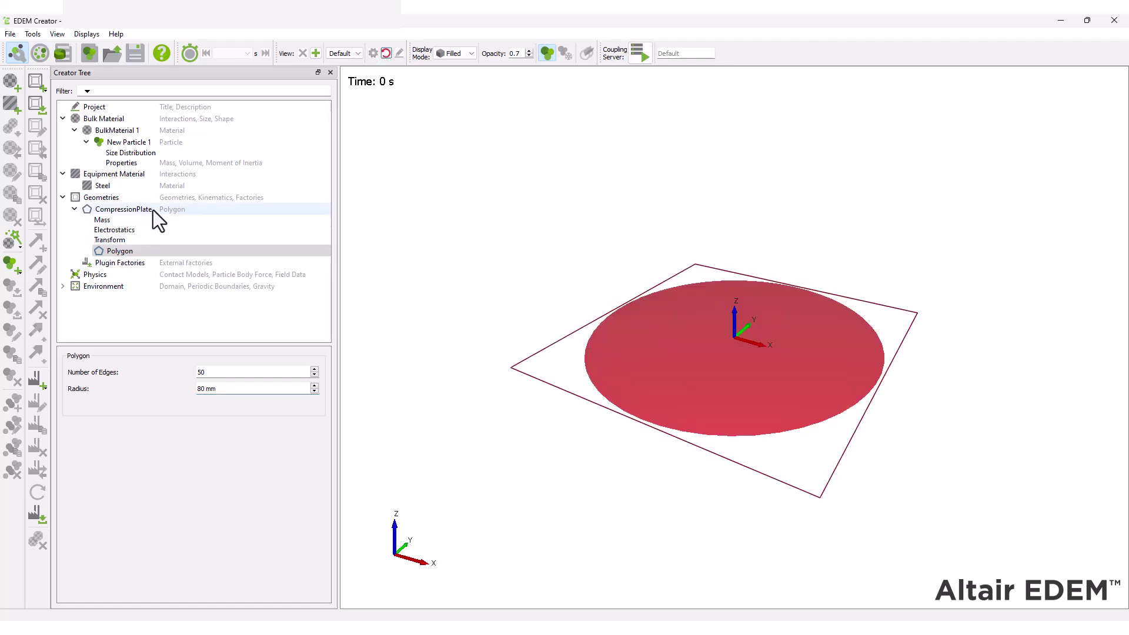
Step: Add a linear translation to CompressionPlate with 0.005 m/s initial velocity along Z
{"action": "right_click", "coordinate": [153, 210]}
{"action": "mouse_move", "coordinate": [192, 307]}
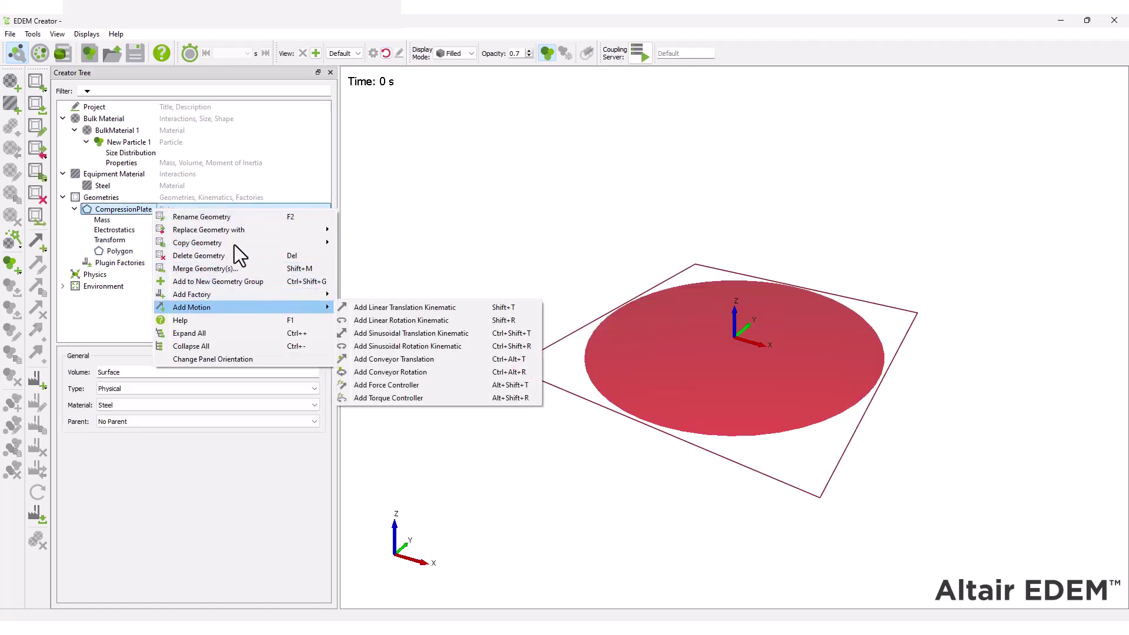
{"action": "left_click", "coordinate": [377, 305]}
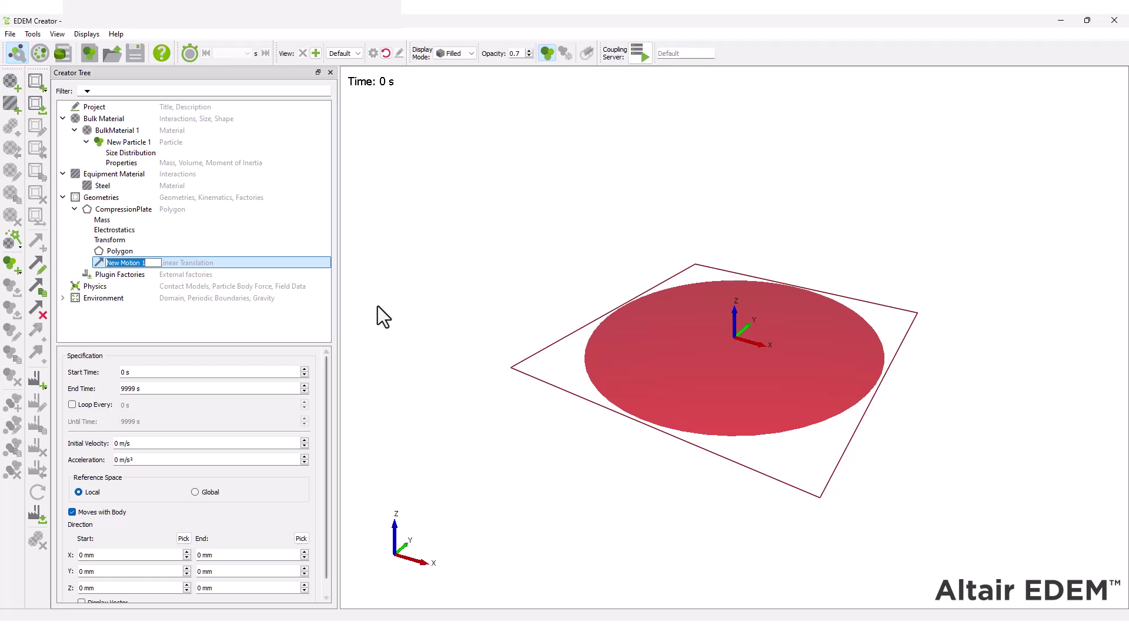
{"action": "left_click", "coordinate": [116, 444]}
{"action": "type", "text": ".005"}
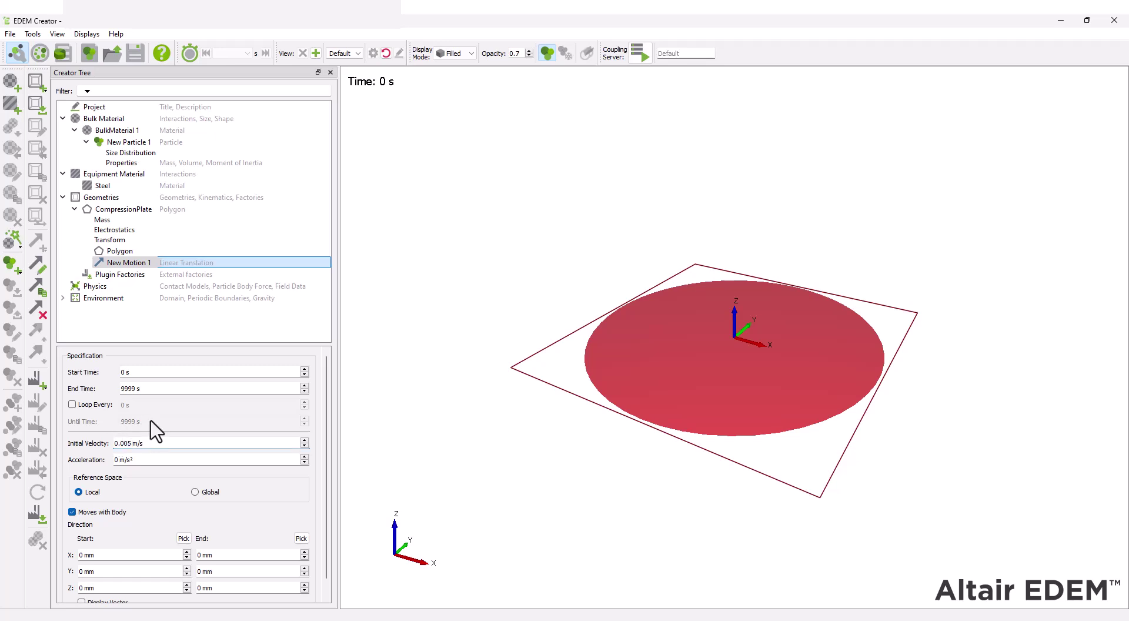
{"action": "left_click", "coordinate": [74, 588]}
{"action": "type", "text": "100"}
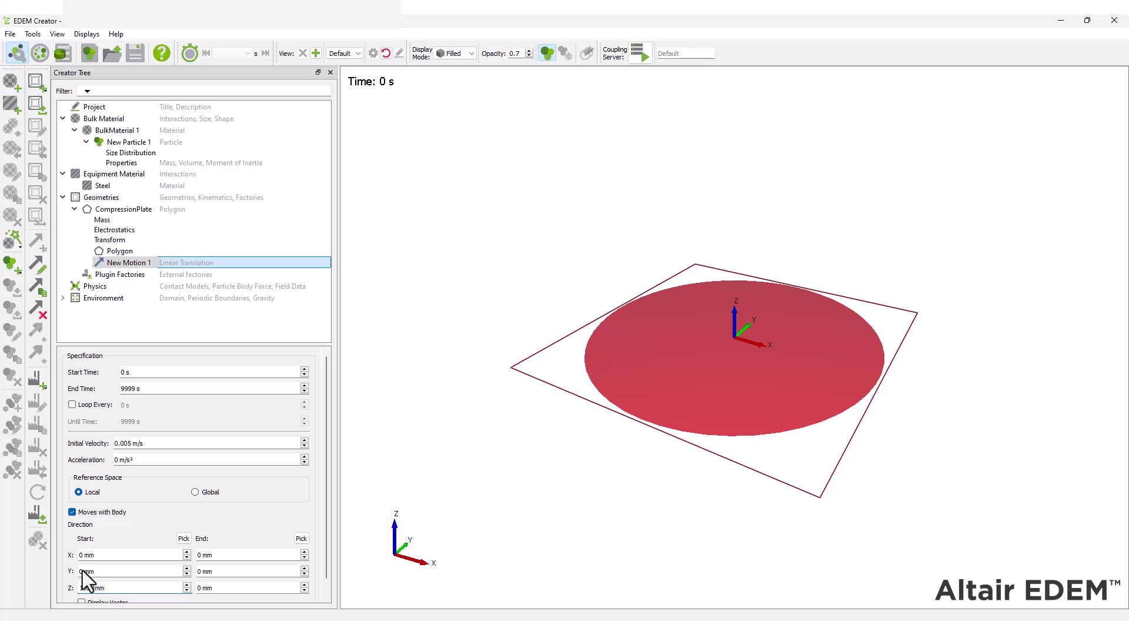
{"action": "scroll", "coordinate": [132, 504], "scroll_direction": "down", "scroll_amount": 1}
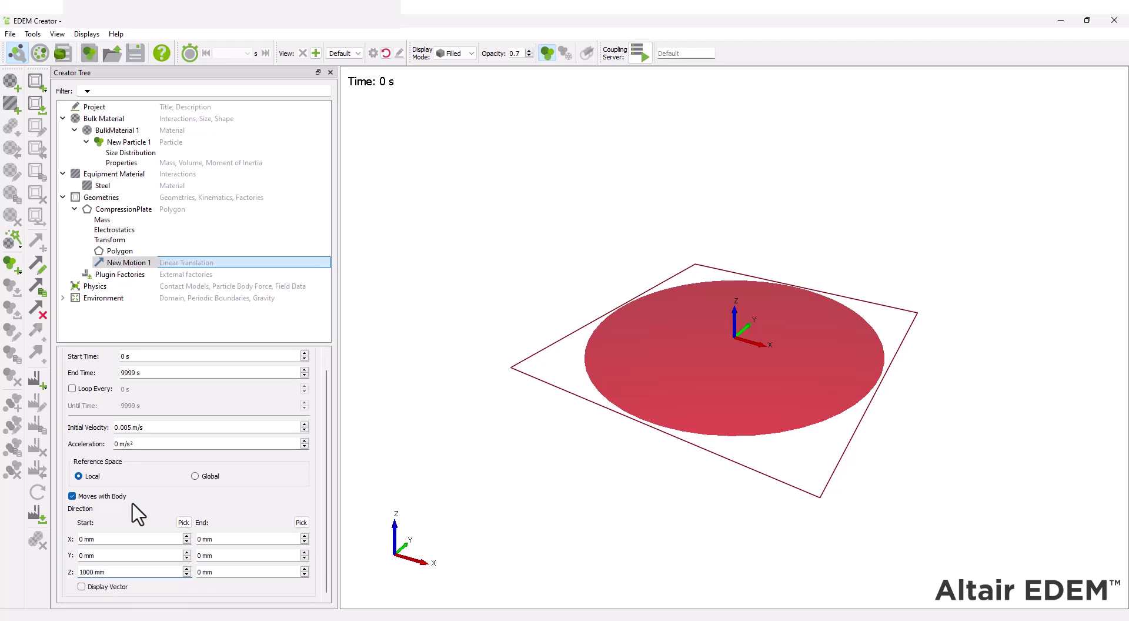
{"action": "key", "text": "Return"}
Step: Add a new polygon geometry named GroundPlate
{"action": "right_click", "coordinate": [151, 202]}
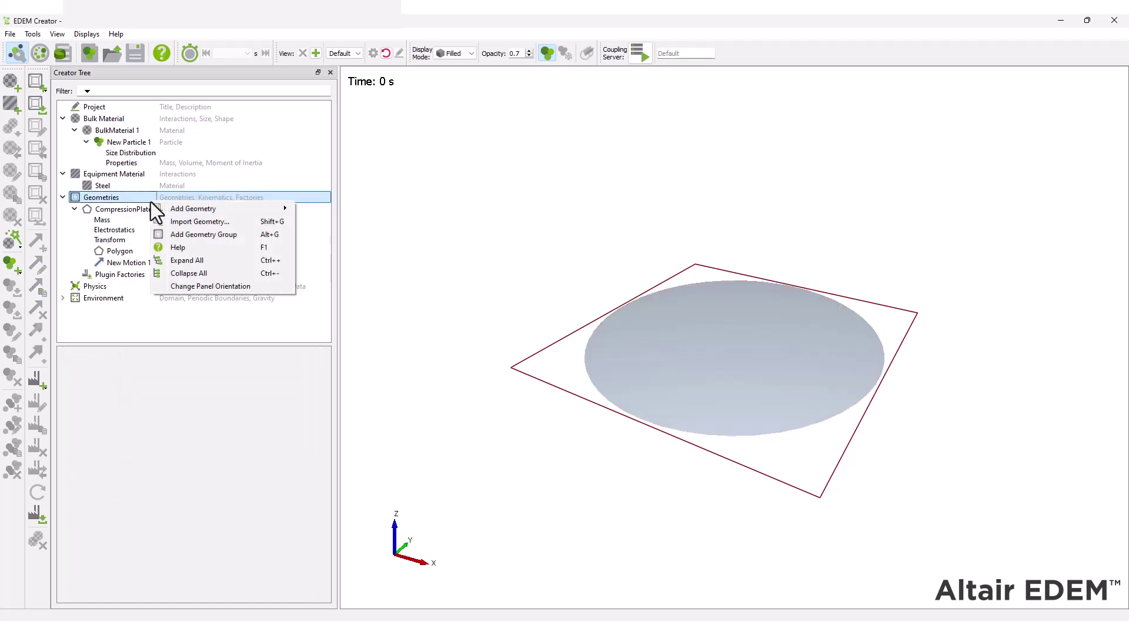
{"action": "mouse_move", "coordinate": [192, 208]}
{"action": "left_click", "coordinate": [327, 234]}
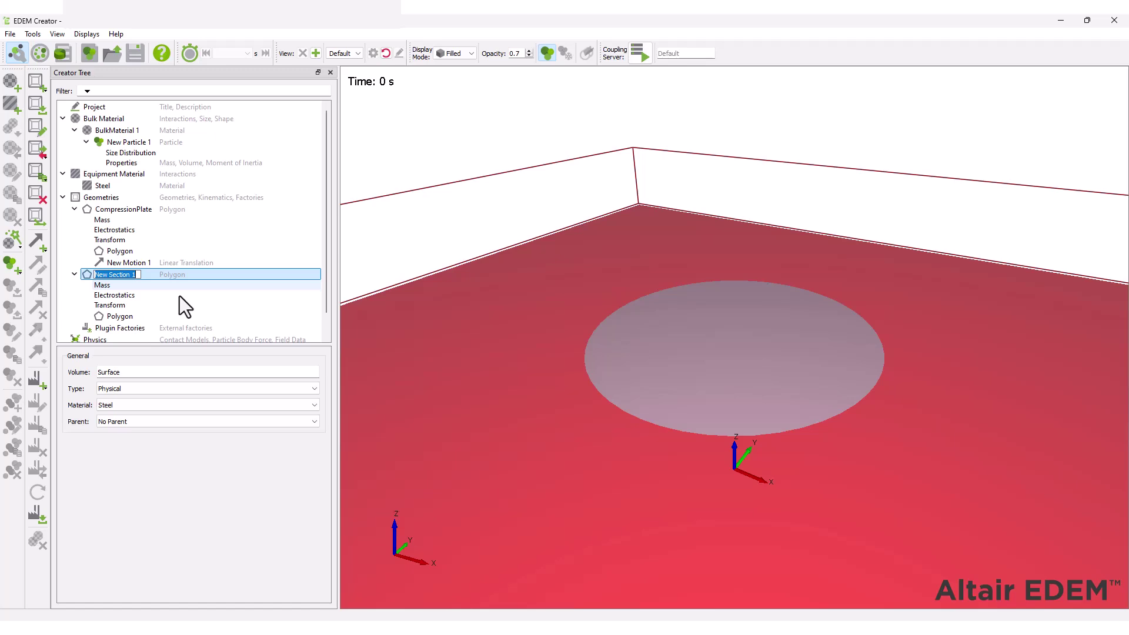
{"action": "type", "text": "GroundP"}
{"action": "type", "text": "late"}
{"action": "key", "text": "Return"}
Step: Set GroundPlate to 50 edges and 80 mm radius, resetting the view to show both plates
{"action": "left_click", "coordinate": [158, 315]}
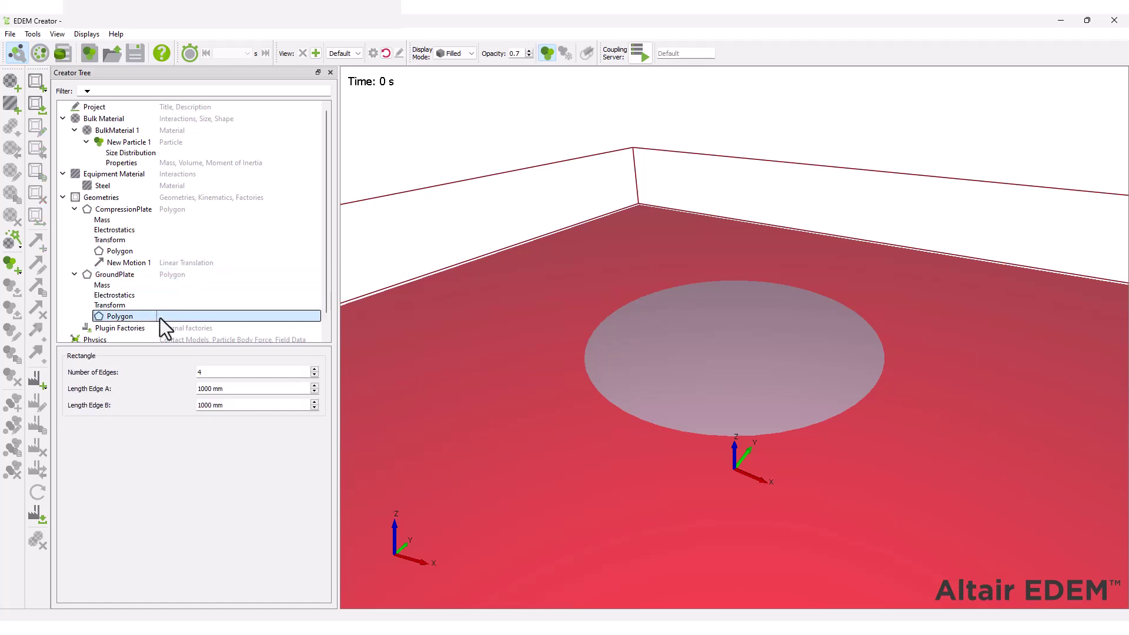
{"action": "double_click", "coordinate": [197, 371]}
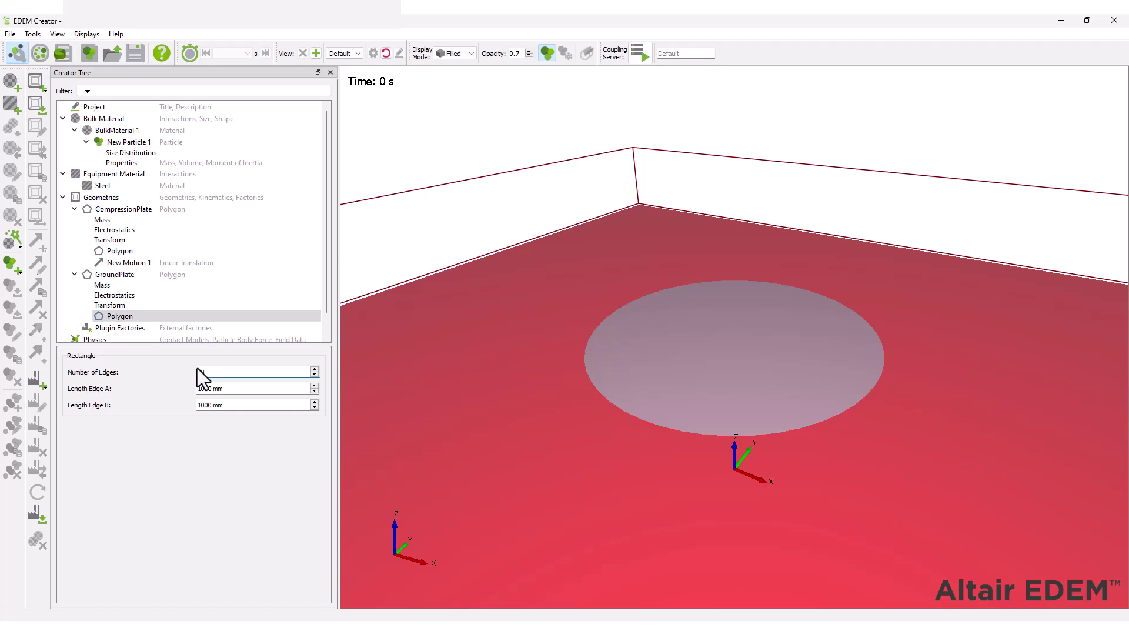
{"action": "key", "text": "Return"}
{"action": "key", "text": "Tab"}
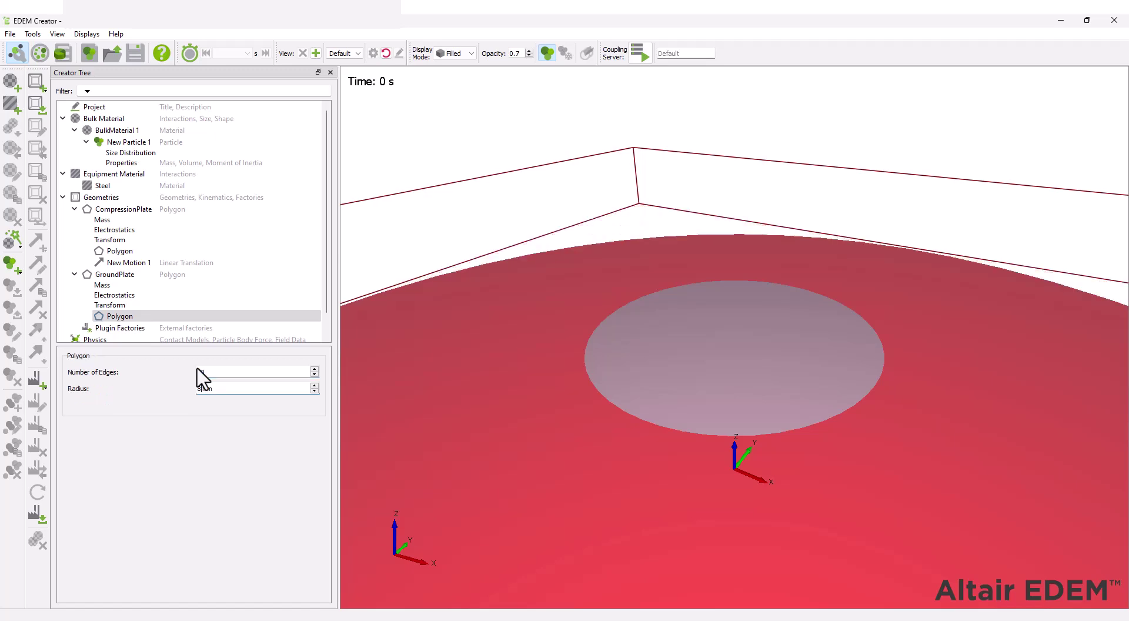
{"action": "type", "text": "0"}
{"action": "key", "text": "Return"}
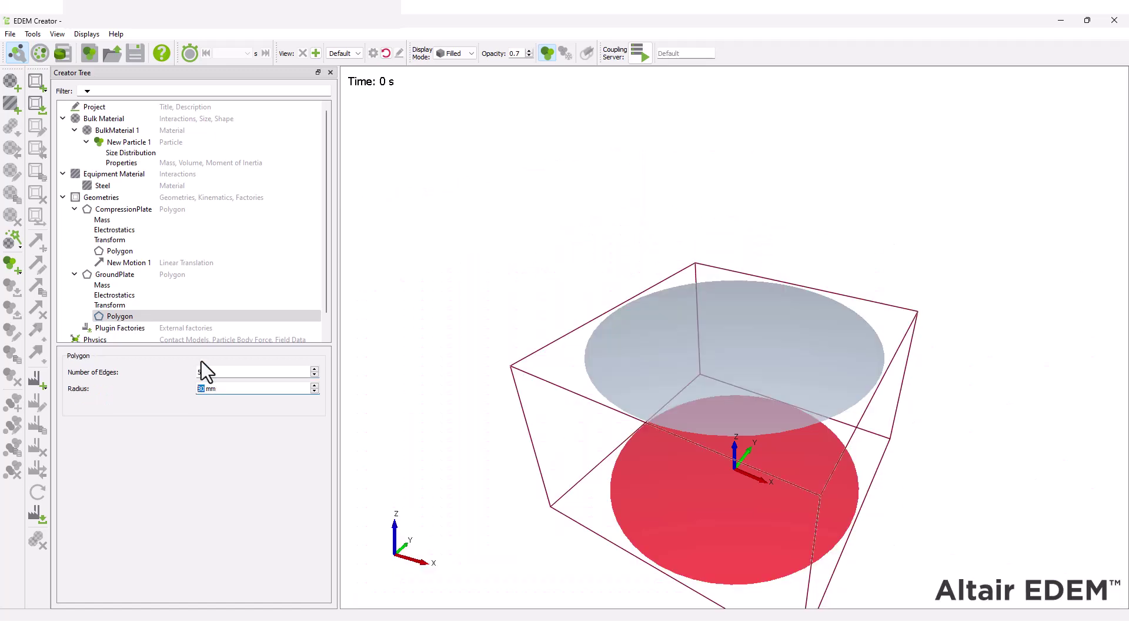
{"action": "left_click", "coordinate": [386, 53]}
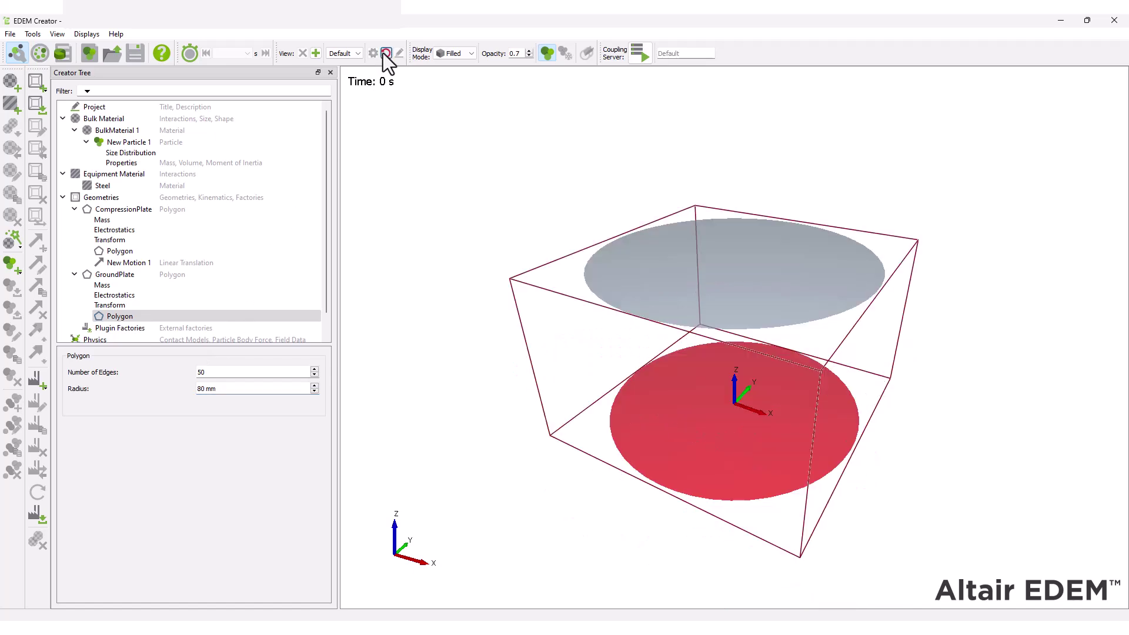
Step: Add a cylinder geometry named Particle factory
{"action": "right_click", "coordinate": [119, 200]}
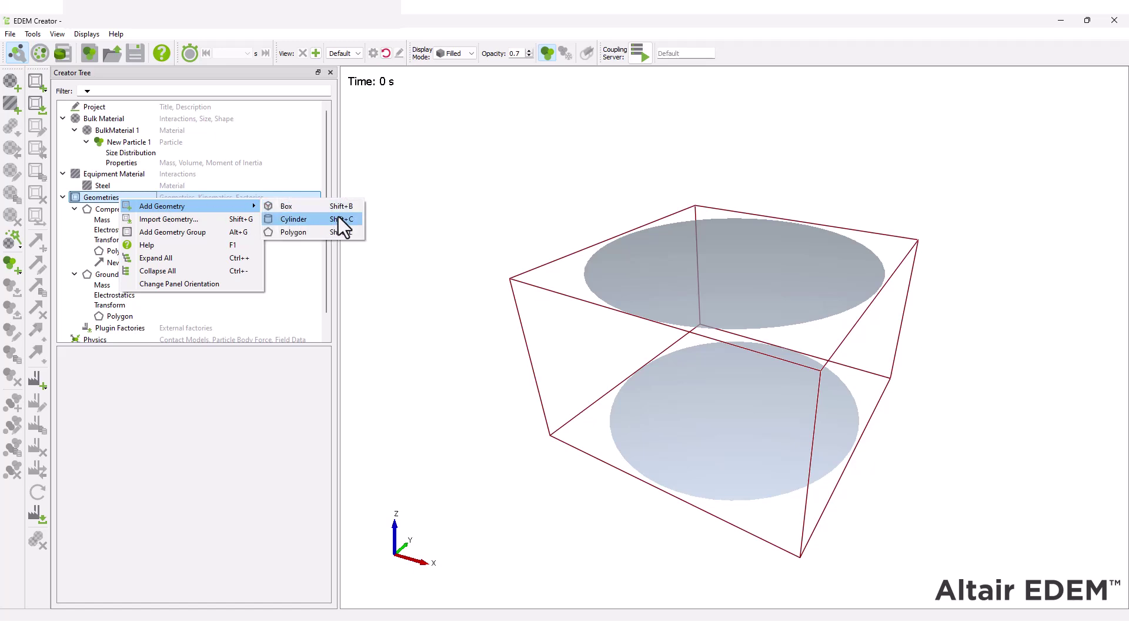
{"action": "left_click", "coordinate": [339, 218]}
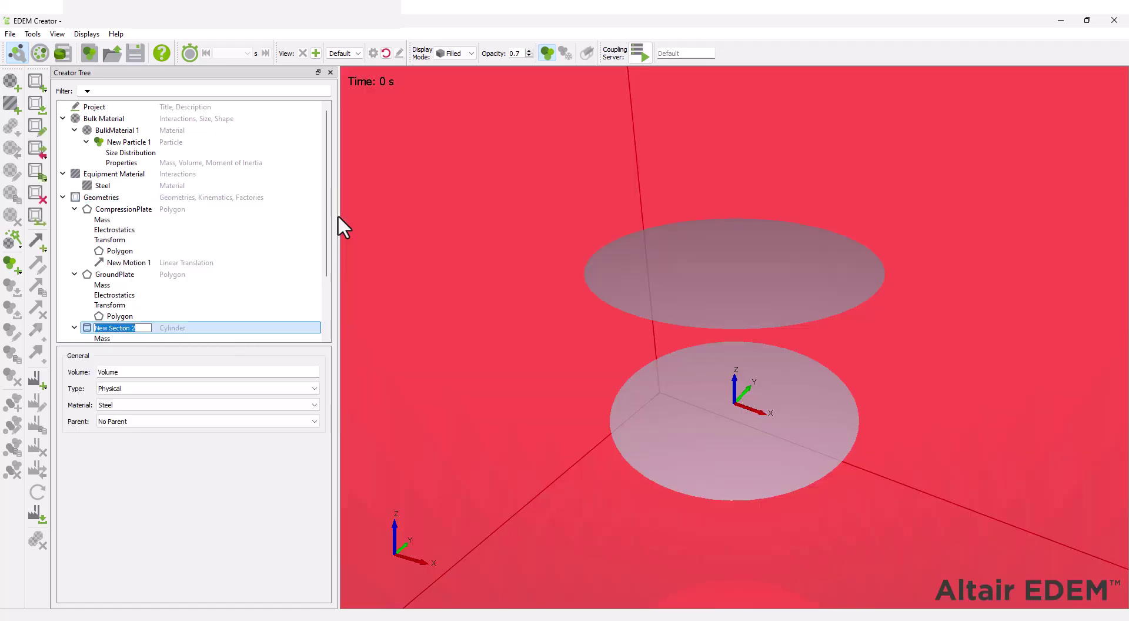
{"action": "type", "text": "Particle fac"}
{"action": "type", "text": "tory"}
{"action": "key", "text": "Return"}
{"action": "scroll", "coordinate": [330, 220], "scroll_direction": "up", "scroll_amount": 1}
{"action": "scroll", "coordinate": [265, 247], "scroll_direction": "up", "scroll_amount": 1}
{"action": "scroll", "coordinate": [188, 277], "scroll_direction": "down", "scroll_amount": 2}
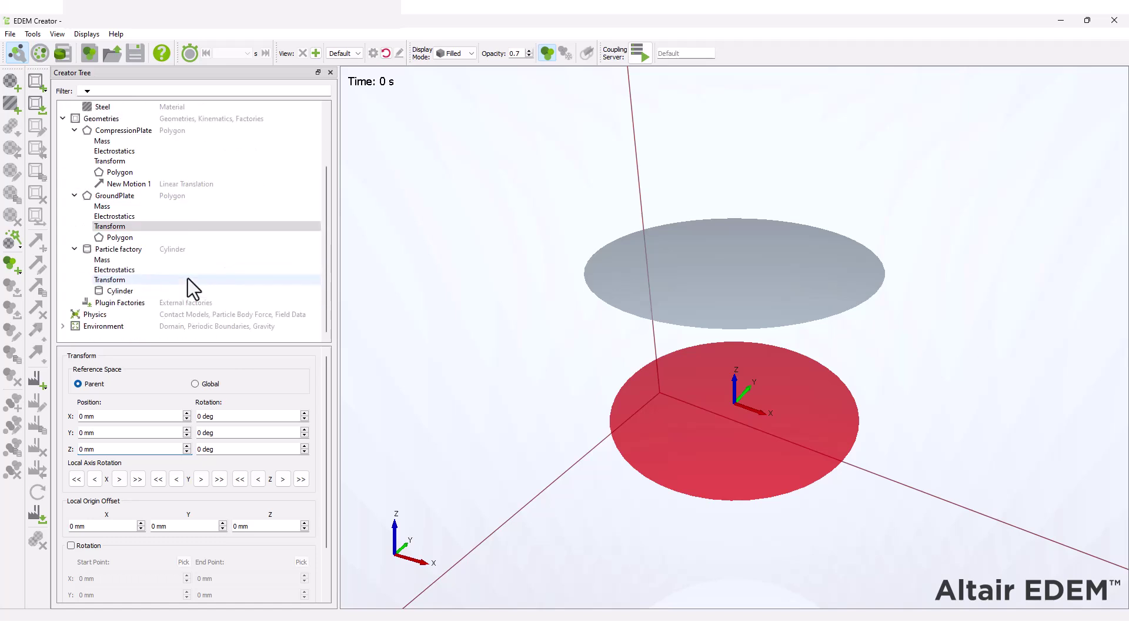
{"action": "left_click", "coordinate": [188, 277]}
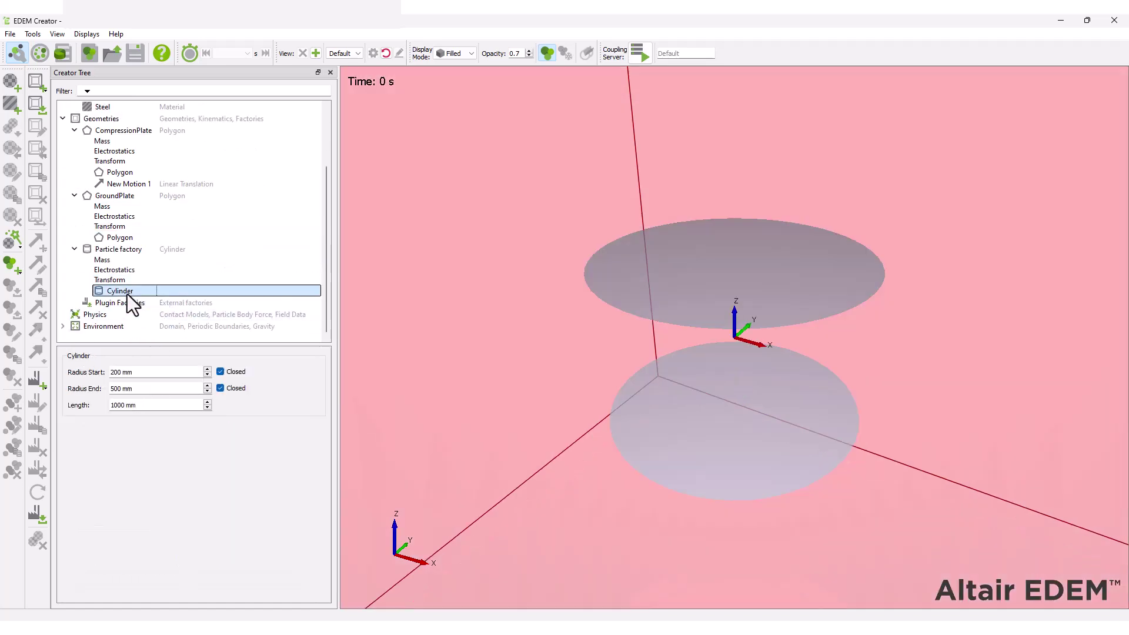
Step: Give the Particle factory cylinder 40 mm start and end radii and a 100 mm length
{"action": "left_click", "coordinate": [119, 372]}
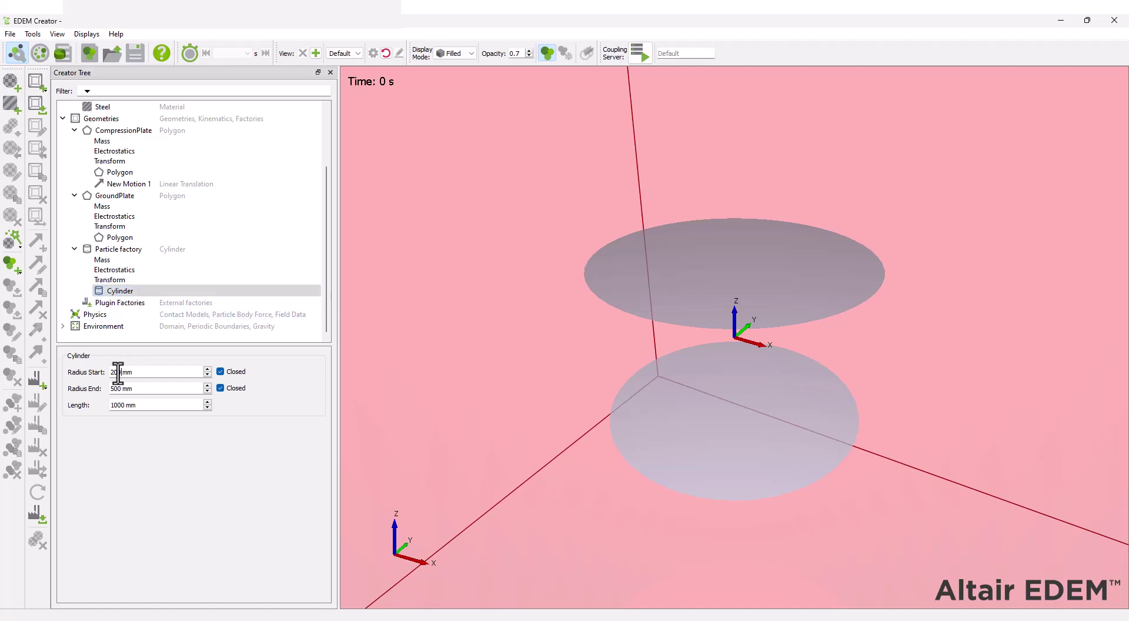
{"action": "double_click", "coordinate": [118, 372]}
{"action": "type", "text": "40"}
{"action": "key", "text": "Tab"}
{"action": "key", "text": "Tab"}
{"action": "type", "text": "40"}
{"action": "key", "text": "Tab"}
{"action": "key", "text": "Tab"}
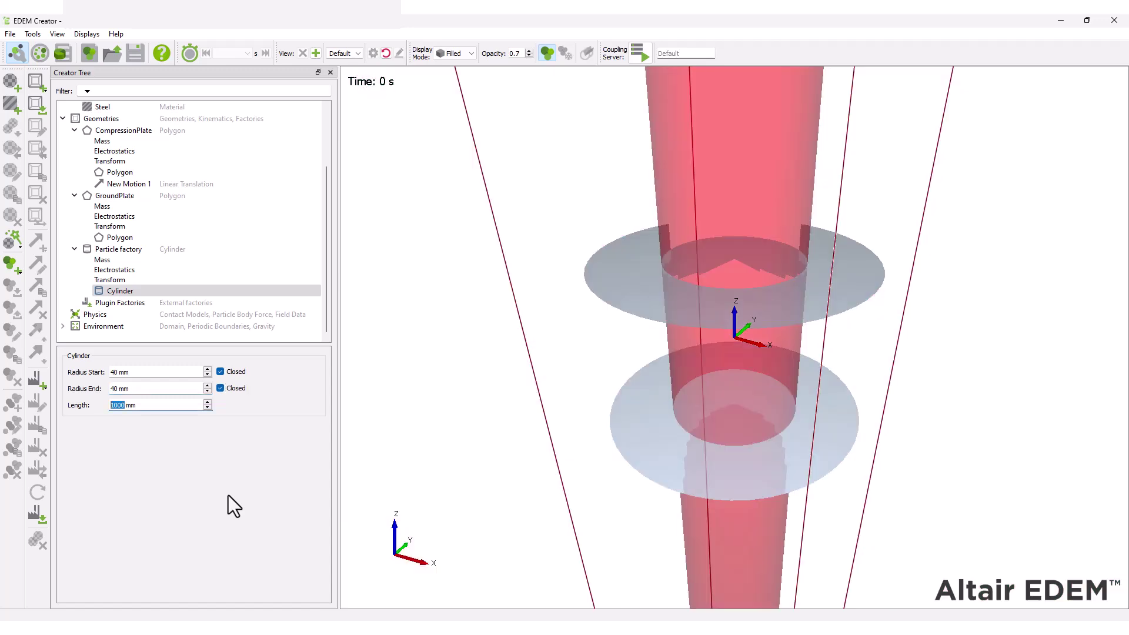
{"action": "type", "text": "100"}
{"action": "key", "text": "Return"}
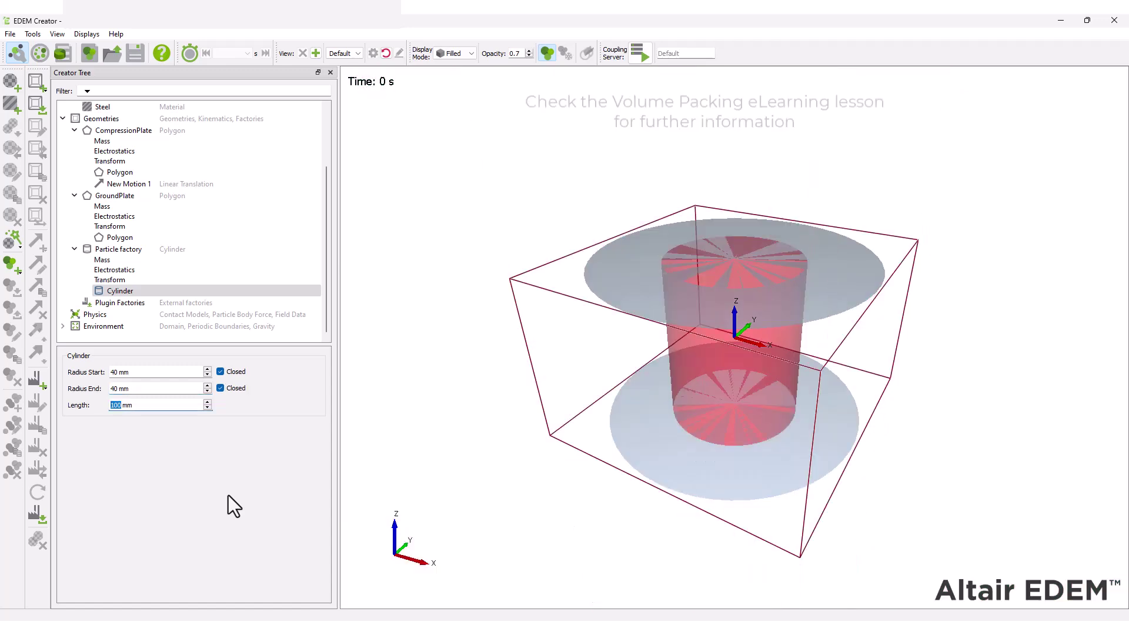
Step: Add volume packing of 100% BulkMaterial 1 at 60% solid fraction, starting at 0 s
{"action": "right_click", "coordinate": [149, 251]}
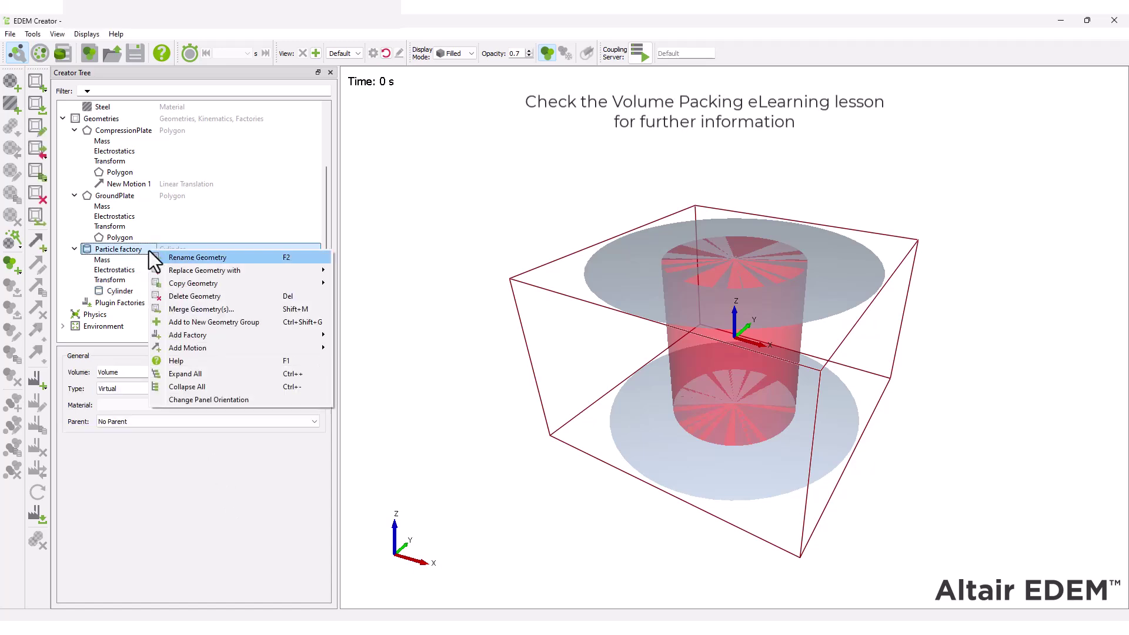
{"action": "mouse_move", "coordinate": [187, 335]}
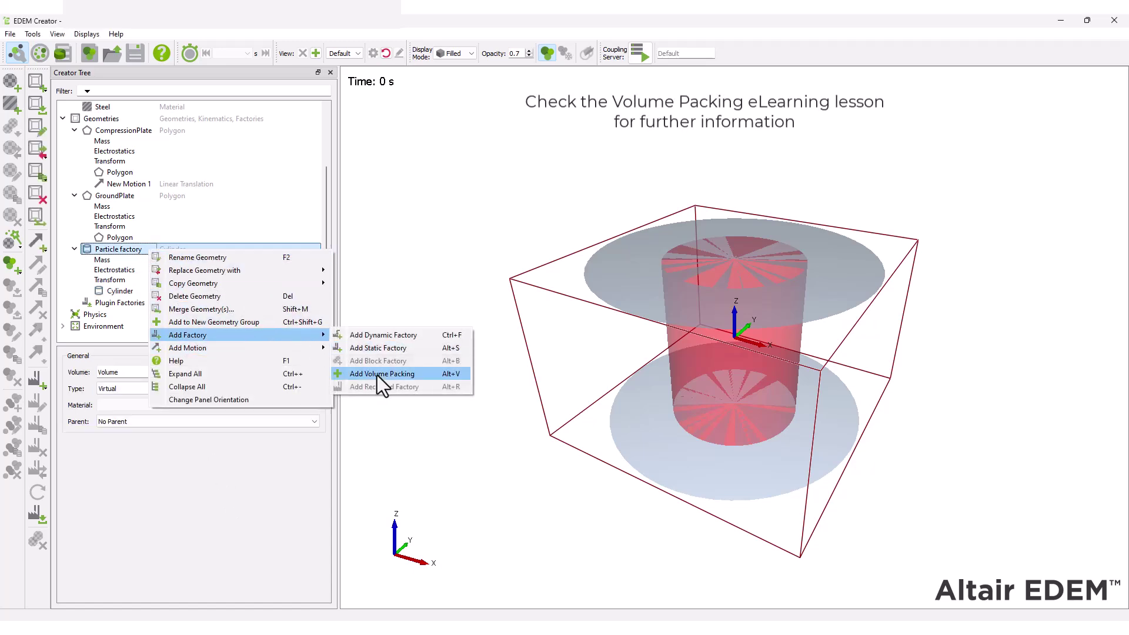
{"action": "left_click", "coordinate": [377, 374]}
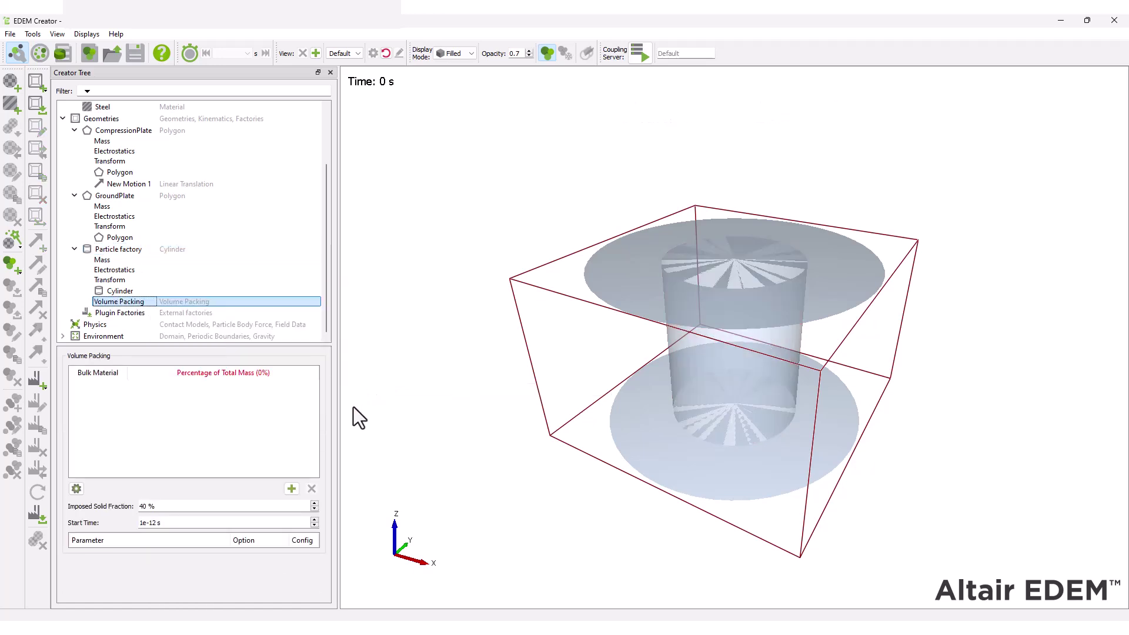
{"action": "left_click", "coordinate": [293, 488]}
{"action": "left_click", "coordinate": [316, 489]}
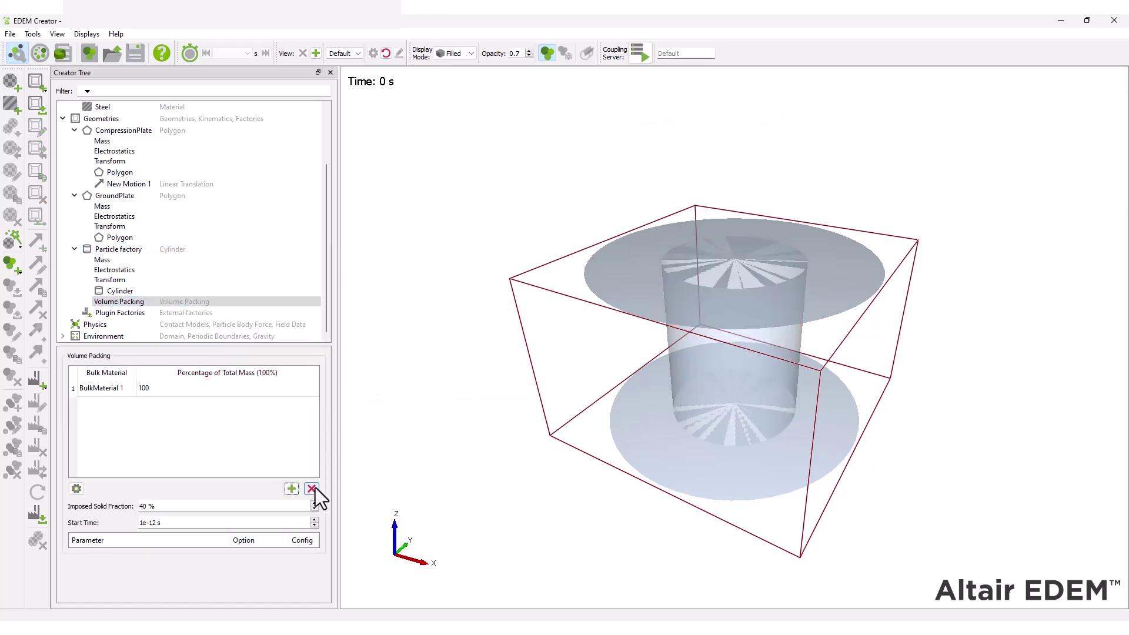
{"action": "double_click", "coordinate": [143, 506]}
{"action": "type", "text": "60"}
{"action": "key", "text": "Tab"}
{"action": "type", "text": "0"}
Step: Turn off shrinking of overlapping particles in the volume packing configuration
{"action": "left_click", "coordinate": [76, 489]}
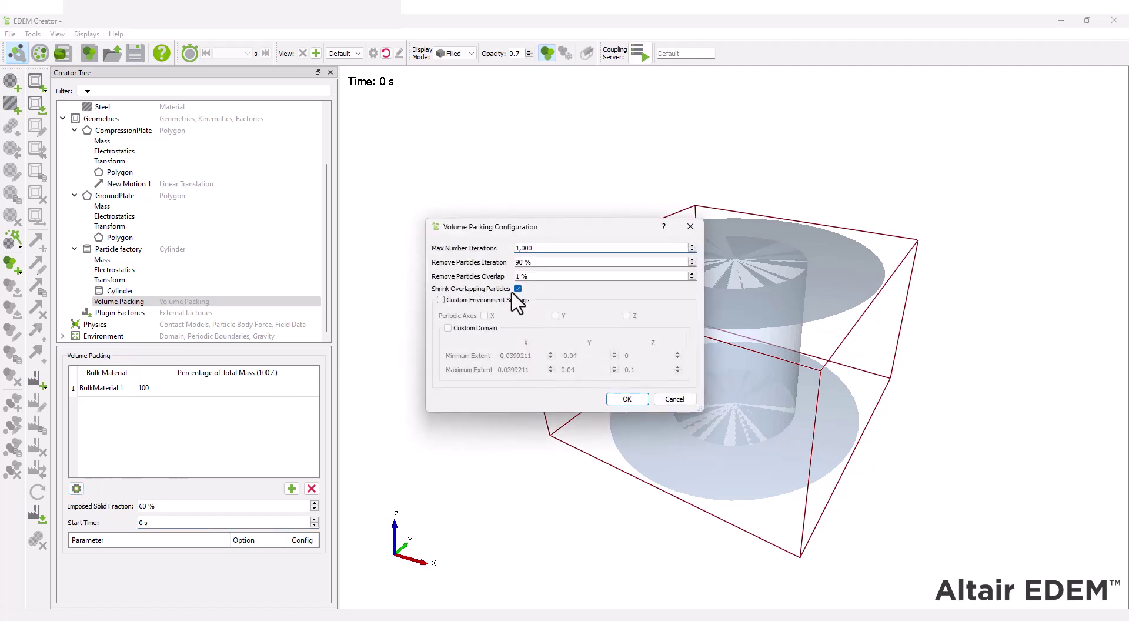
{"action": "left_click", "coordinate": [517, 288]}
{"action": "left_click", "coordinate": [627, 400]}
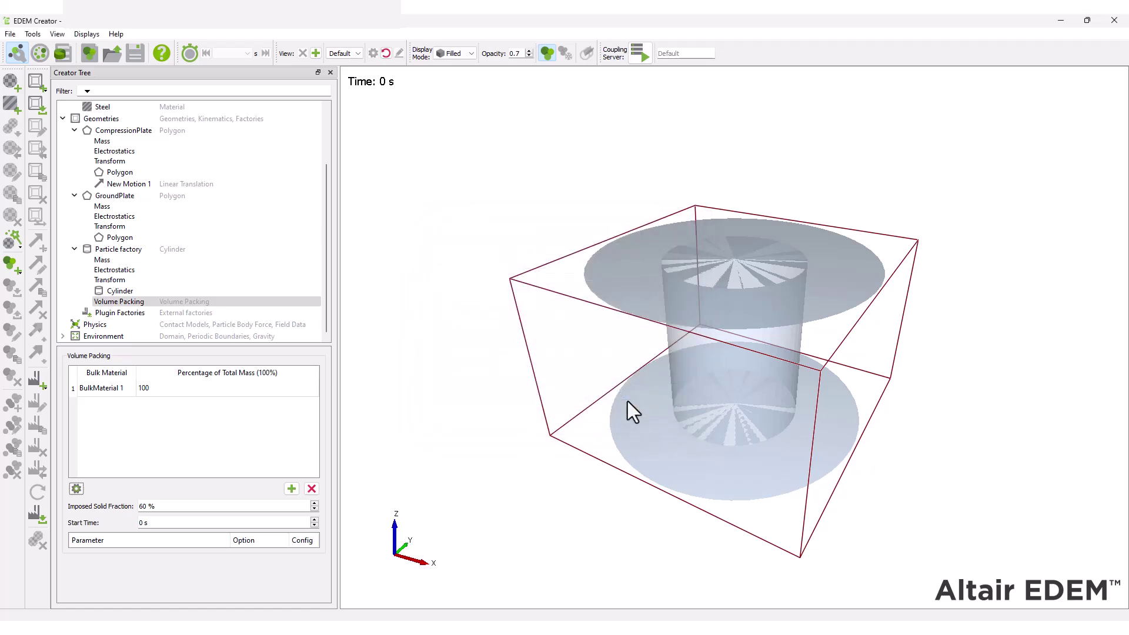
Step: Set the particle contact chain to No Base Model plus LinearElasticBonding
{"action": "left_click", "coordinate": [153, 323]}
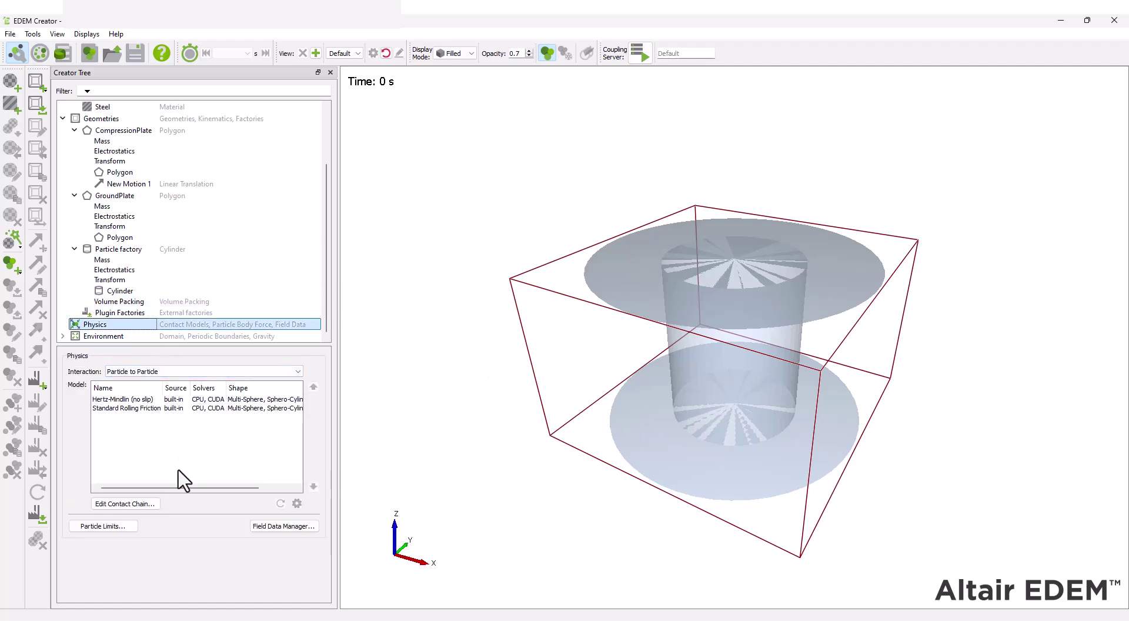
{"action": "left_click", "coordinate": [147, 505]}
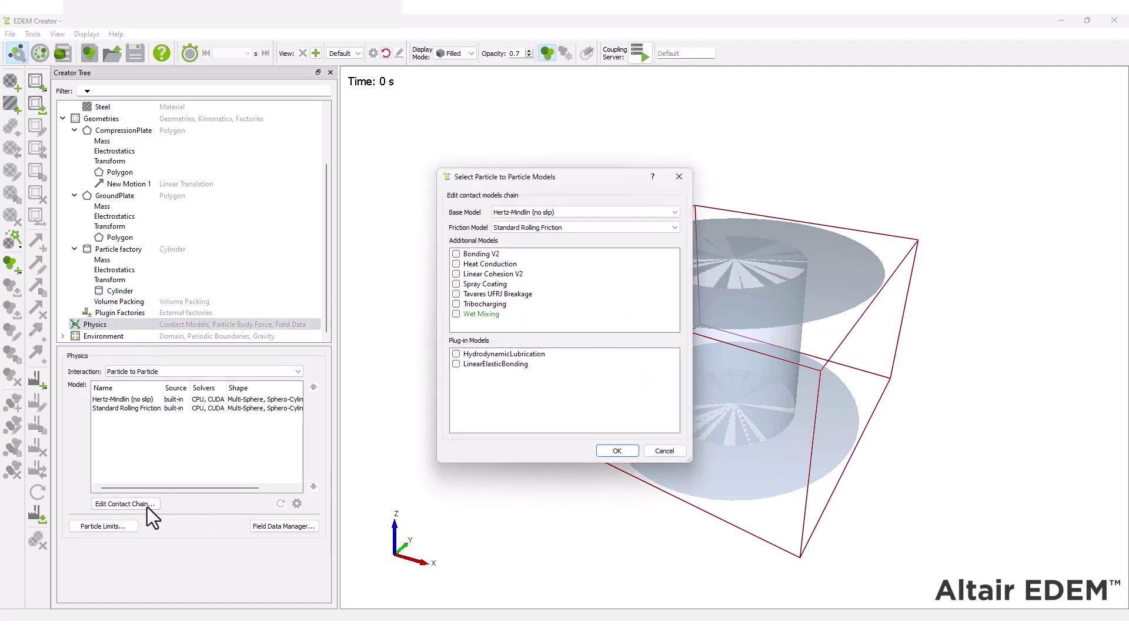
{"action": "left_click", "coordinate": [538, 214]}
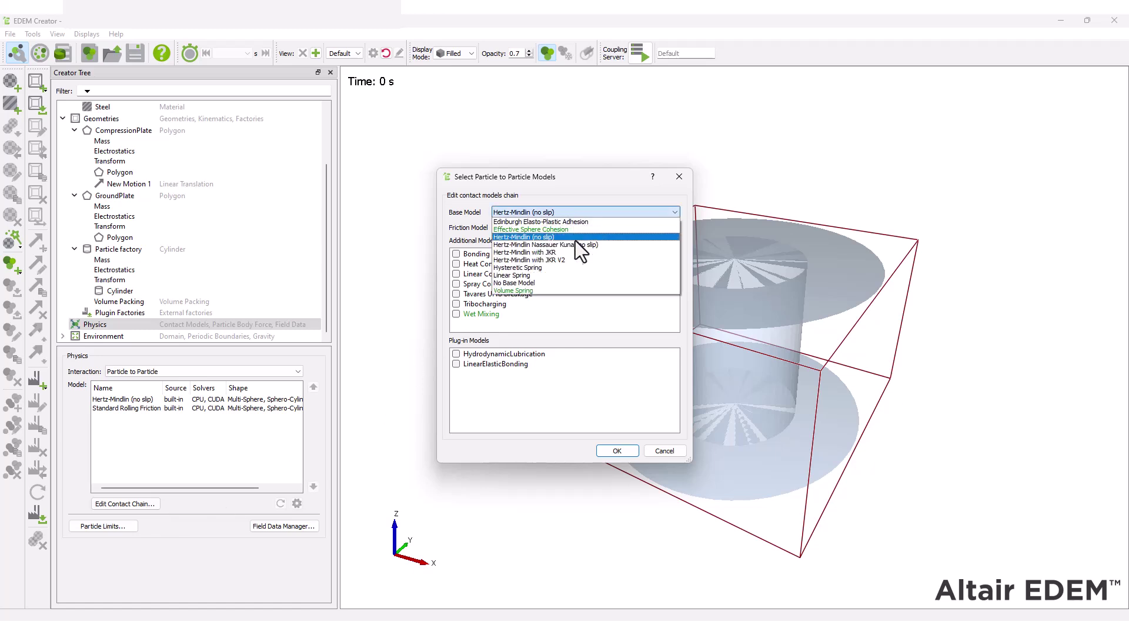
{"action": "left_click", "coordinate": [569, 283]}
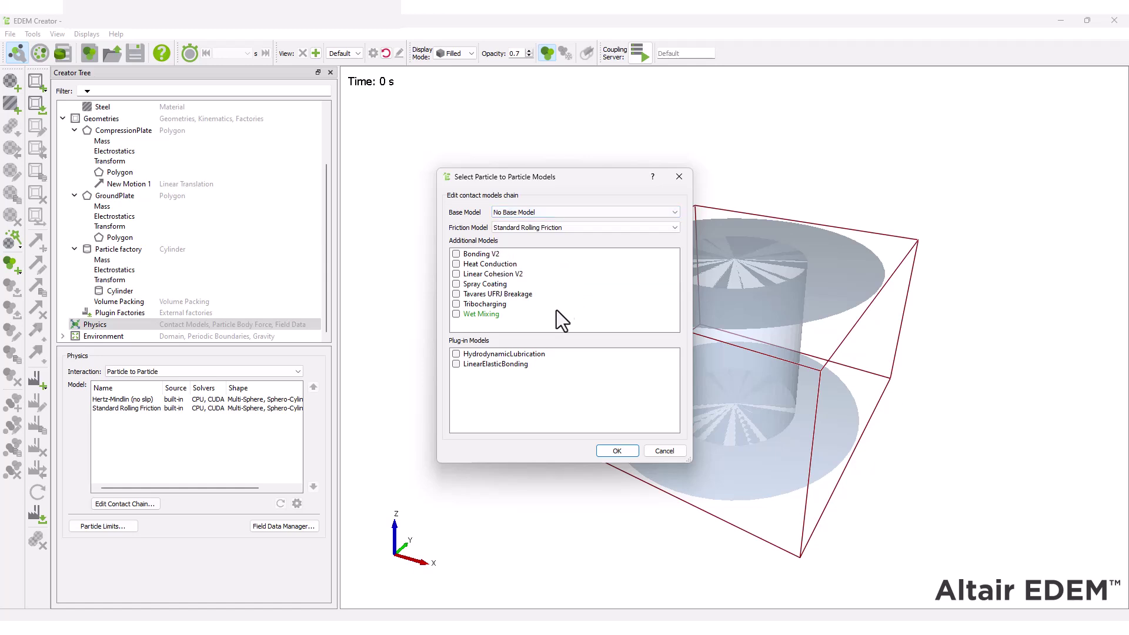
{"action": "left_click", "coordinate": [514, 364]}
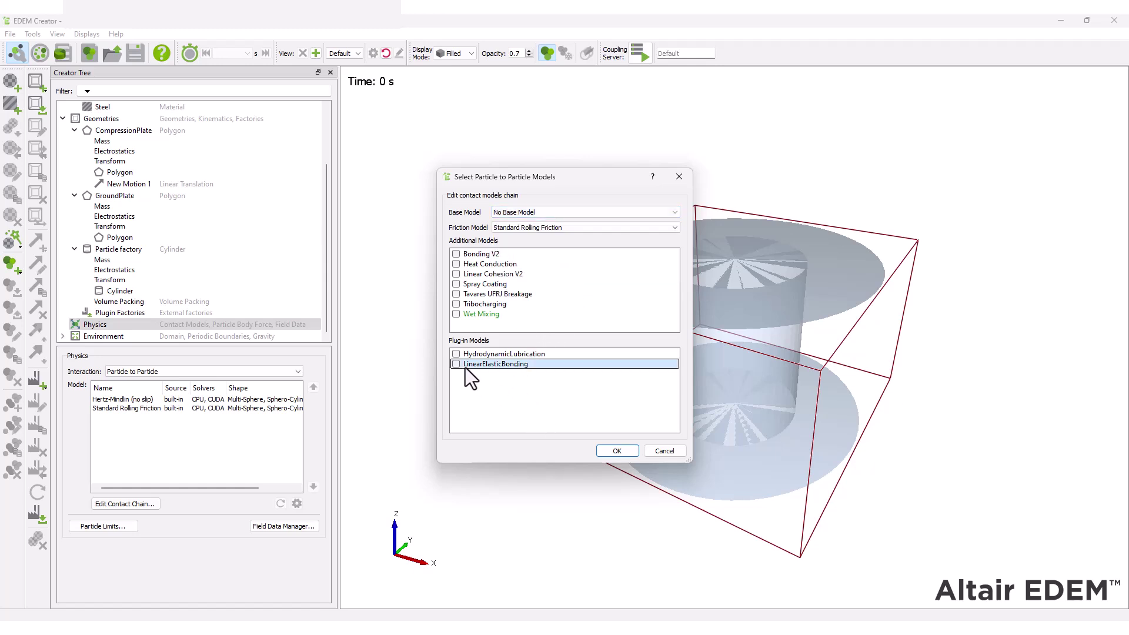
{"action": "left_click", "coordinate": [612, 452]}
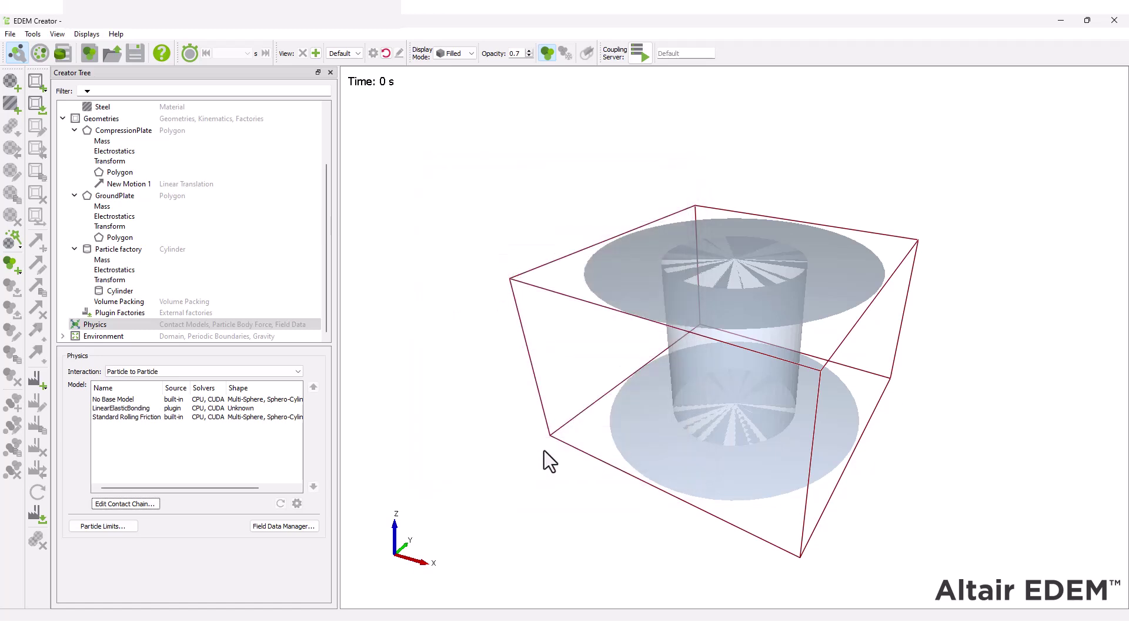
Step: Add BulkMaterial 1~BulkMaterial 1 bonds with 1 N normal and 0.25 N shear strength
{"action": "left_click", "coordinate": [171, 406]}
{"action": "left_click", "coordinate": [297, 504]}
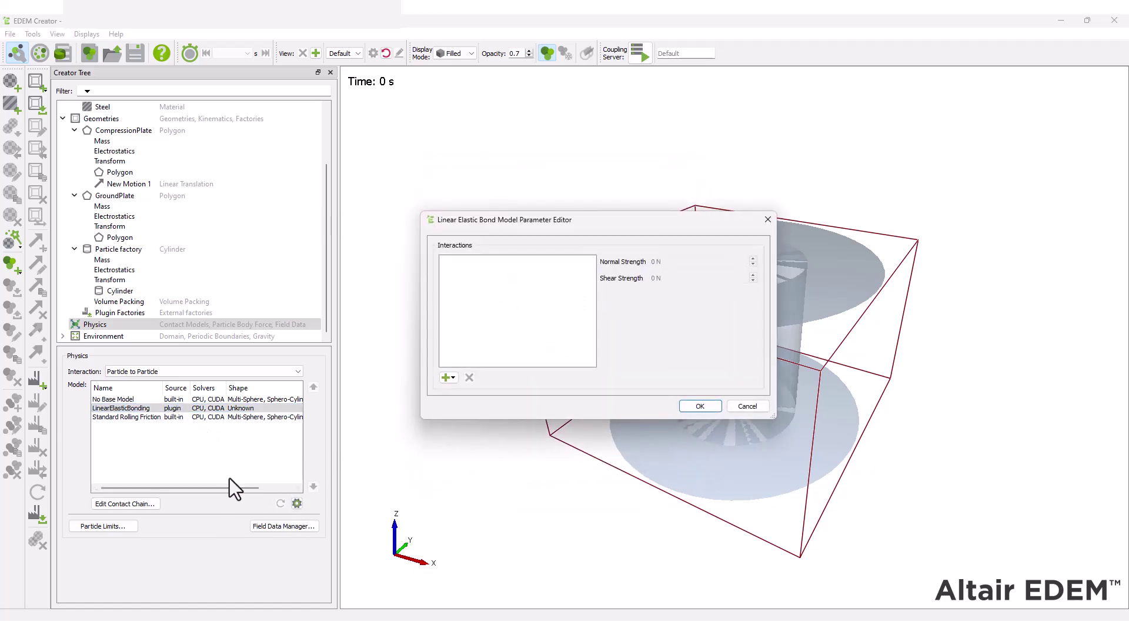
{"action": "left_click", "coordinate": [446, 379]}
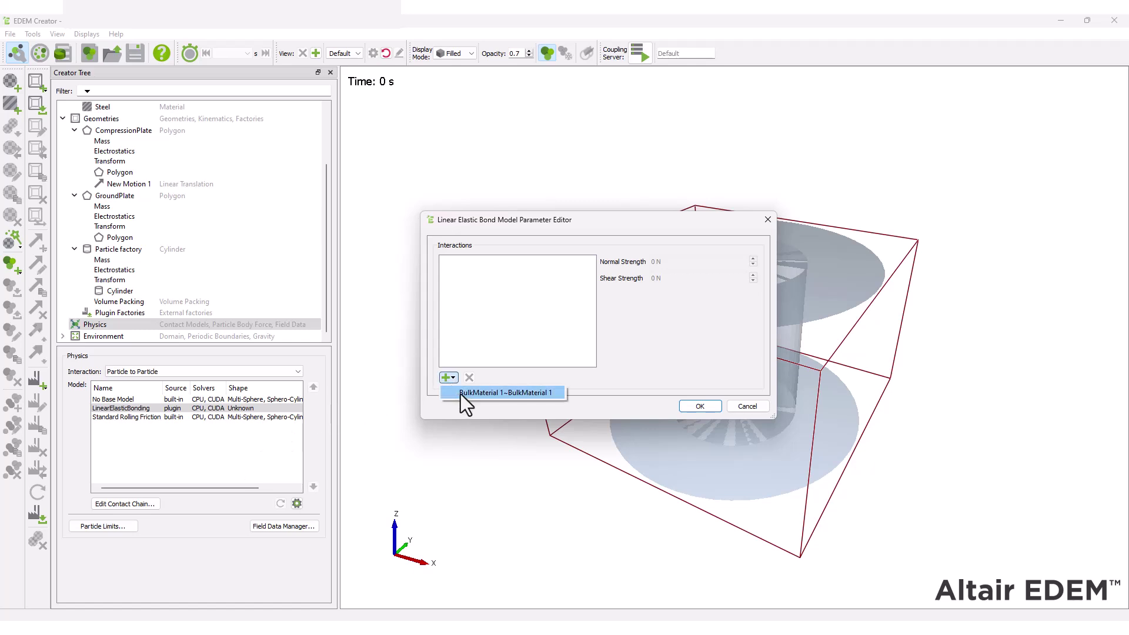
{"action": "left_click", "coordinate": [461, 394]}
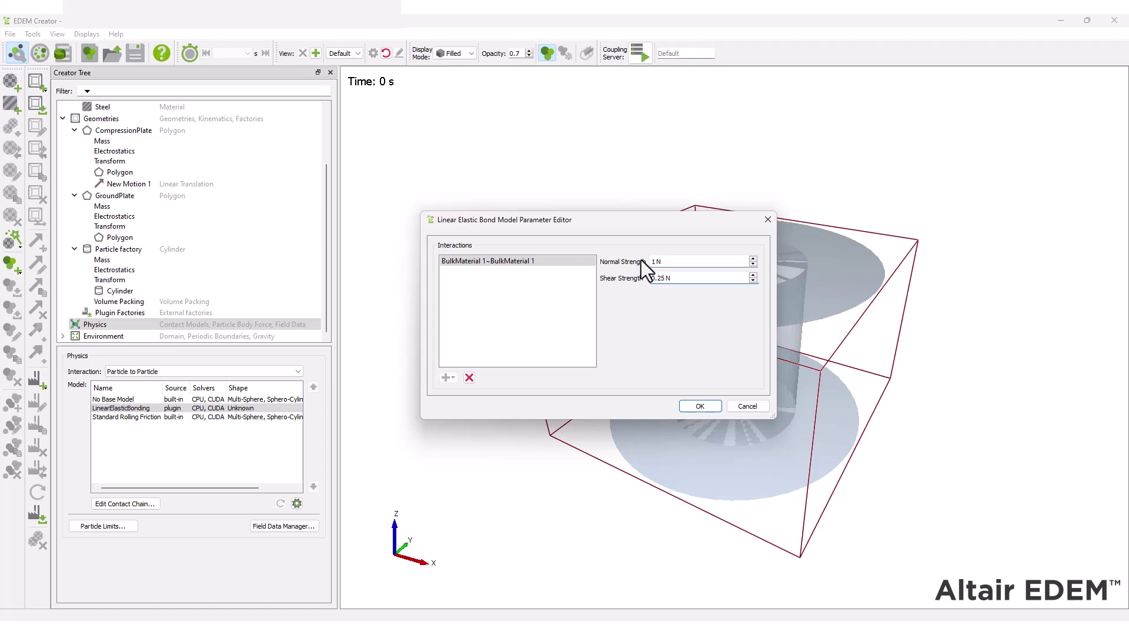
{"action": "key", "text": "Return"}
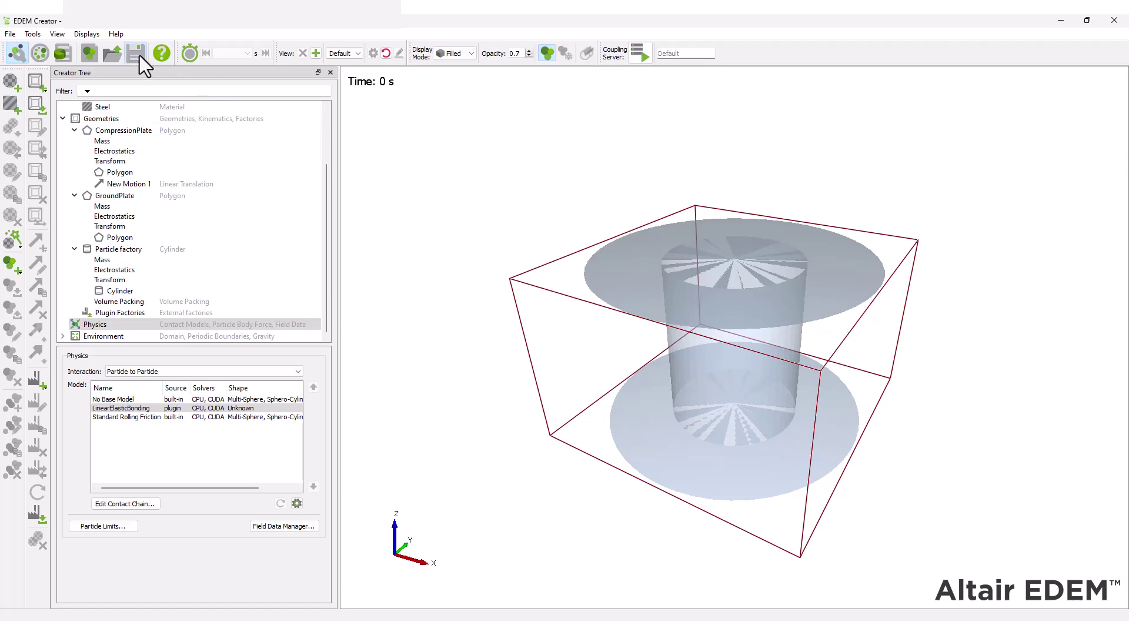
Step: Set a fixed 1e-05 s time step, 2 s total time and cell size 3
{"action": "left_click", "coordinate": [44, 58]}
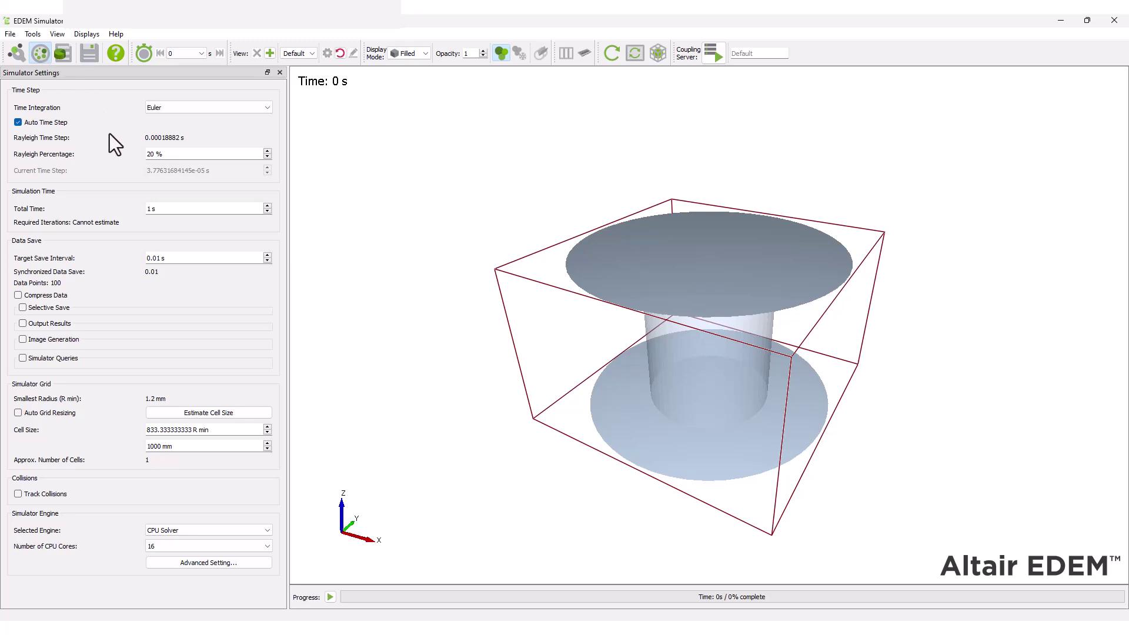
{"action": "left_click", "coordinate": [15, 124]}
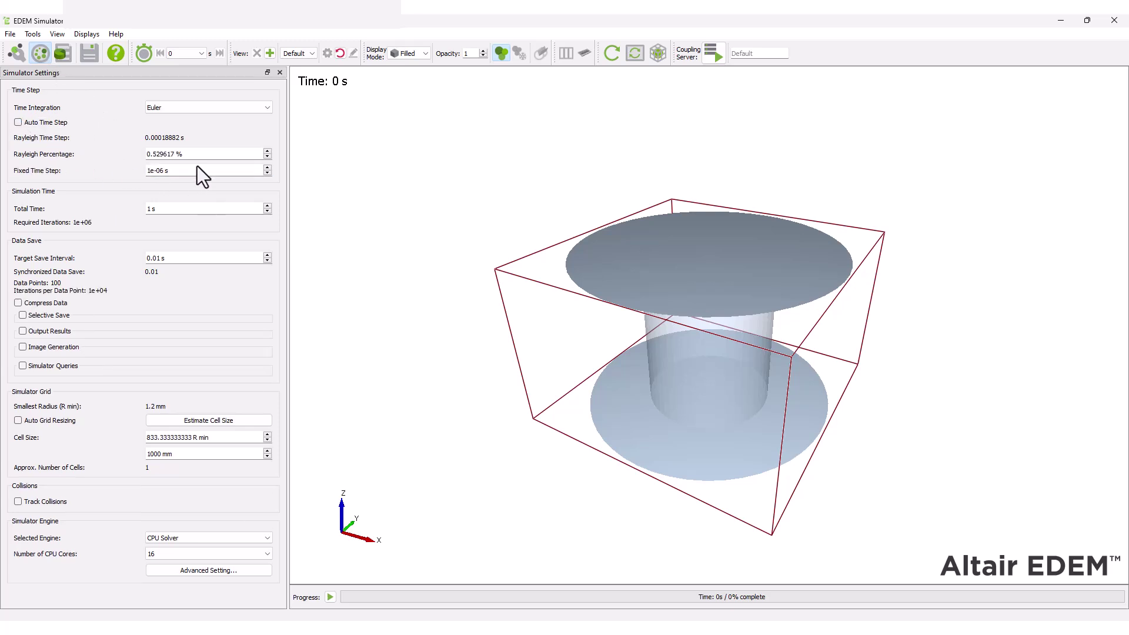
{"action": "type", "text": "5"}
{"action": "left_click", "coordinate": [187, 212]}
{"action": "type", "text": "2"}
{"action": "left_click_drag", "start_coordinate": [192, 436], "coordinate": [156, 432]}
{"action": "type", "text": "3"}
Step: Run the simulation on the GPU CUDA solver
{"action": "left_click", "coordinate": [184, 538]}
{"action": "left_click", "coordinate": [184, 555]}
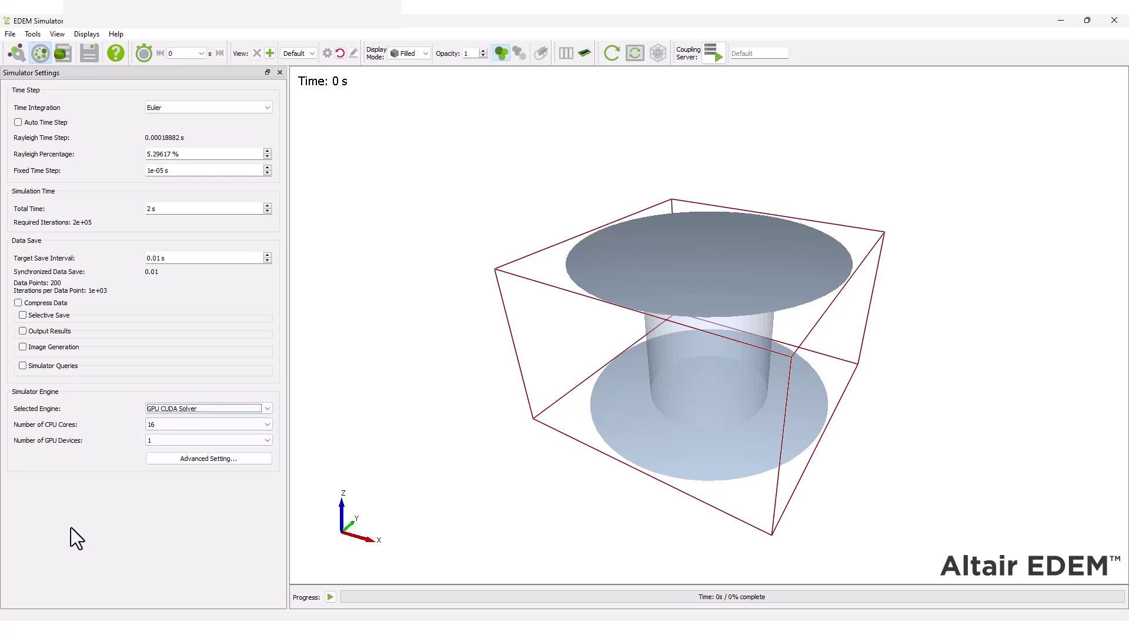
{"action": "left_click", "coordinate": [330, 596]}
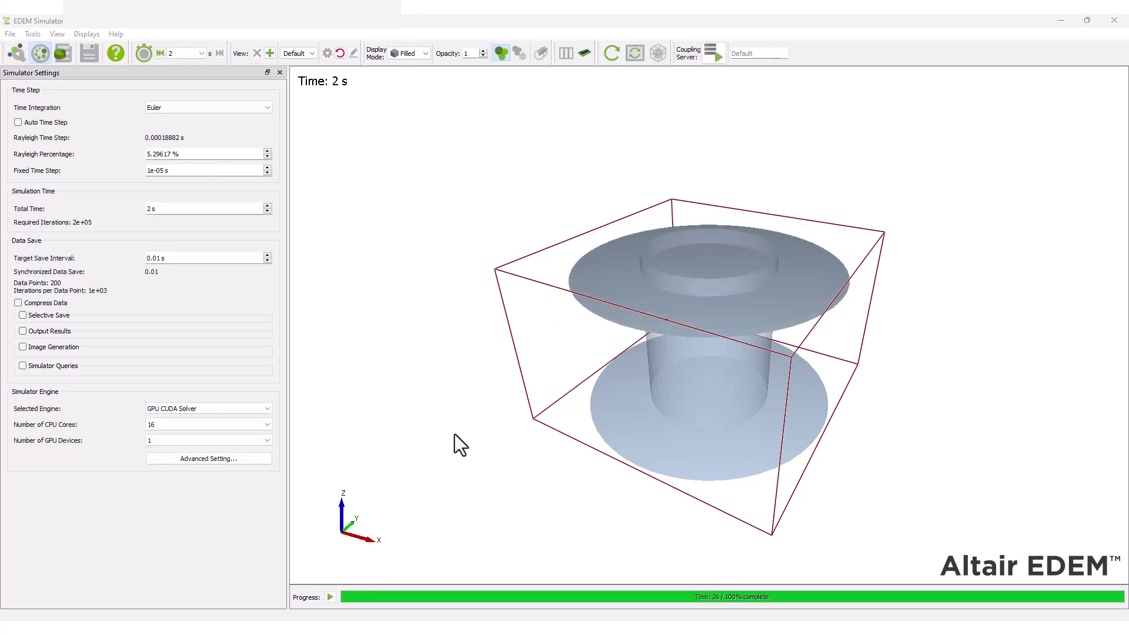
Step: In Analyst, make all geometries semi-transparent at 0.7 opacity
{"action": "left_click", "coordinate": [56, 53]}
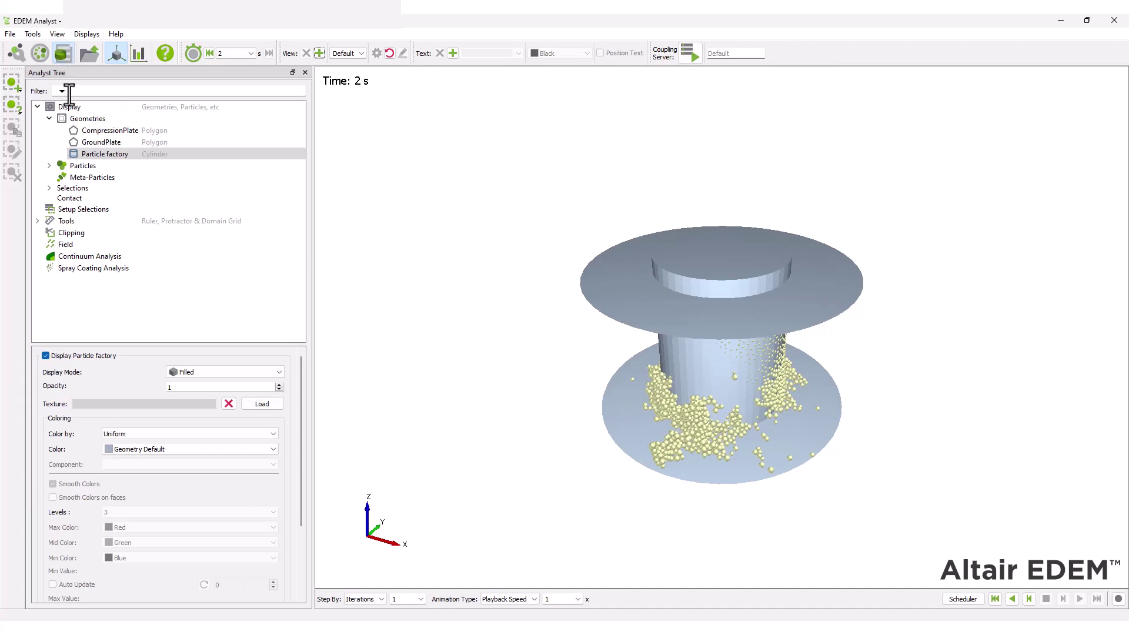
{"action": "left_click", "coordinate": [85, 118]}
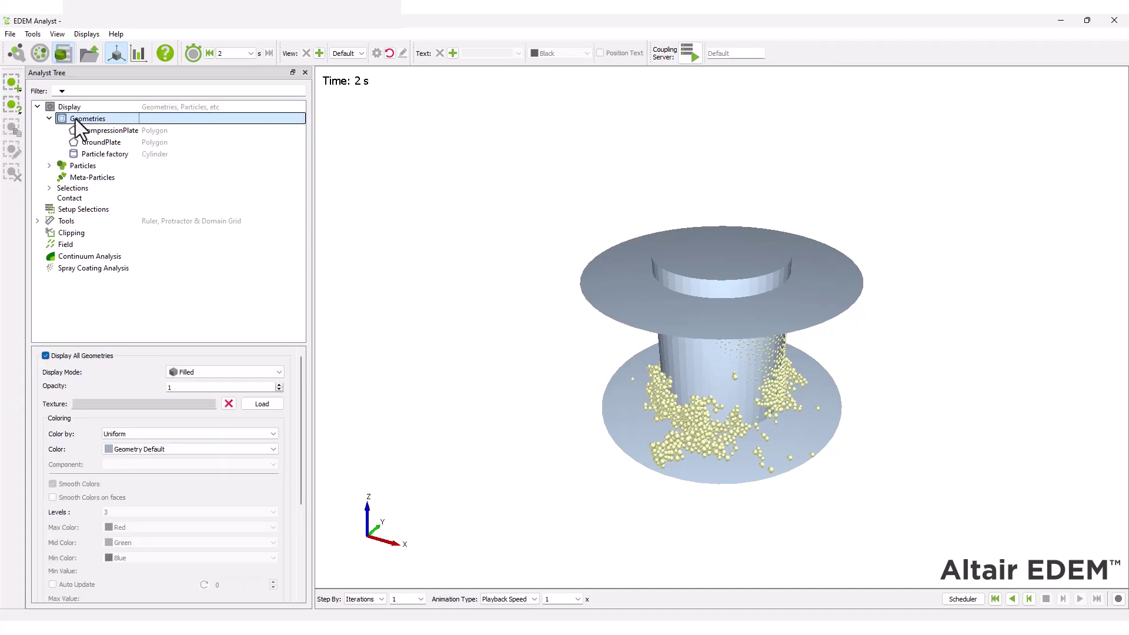
{"action": "double_click", "coordinate": [194, 386]}
{"action": "type", "text": "0"}
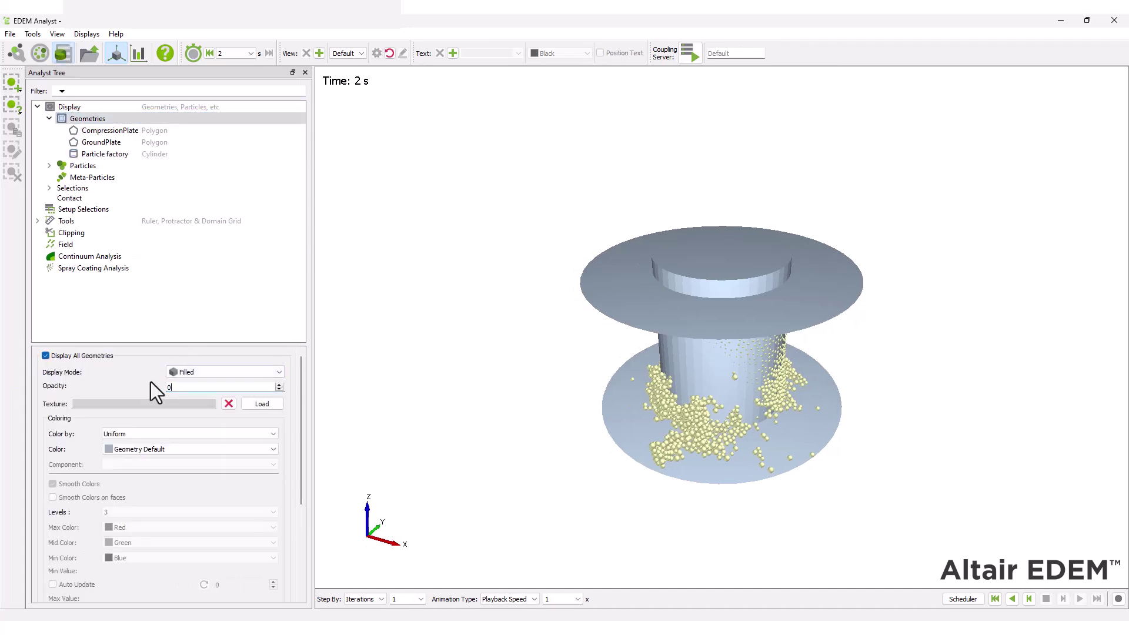
{"action": "type", "text": ".7"}
{"action": "scroll", "coordinate": [301, 390], "scroll_direction": "down", "scroll_amount": 1}
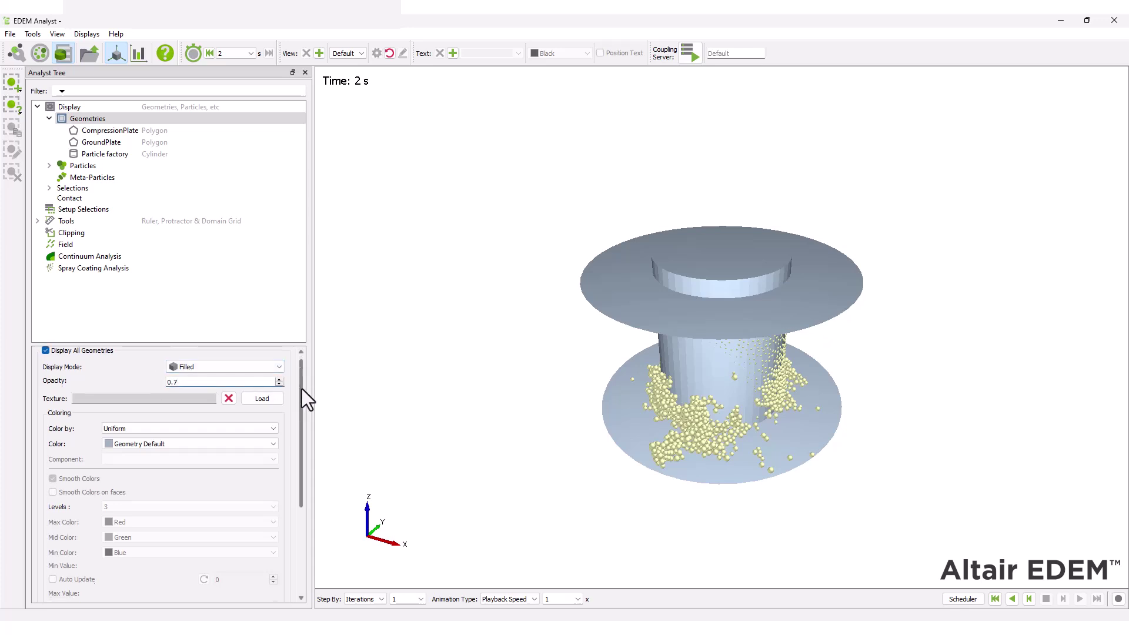
{"action": "left_click_drag", "start_coordinate": [302, 389], "coordinate": [298, 484]}
{"action": "left_click", "coordinate": [277, 544]}
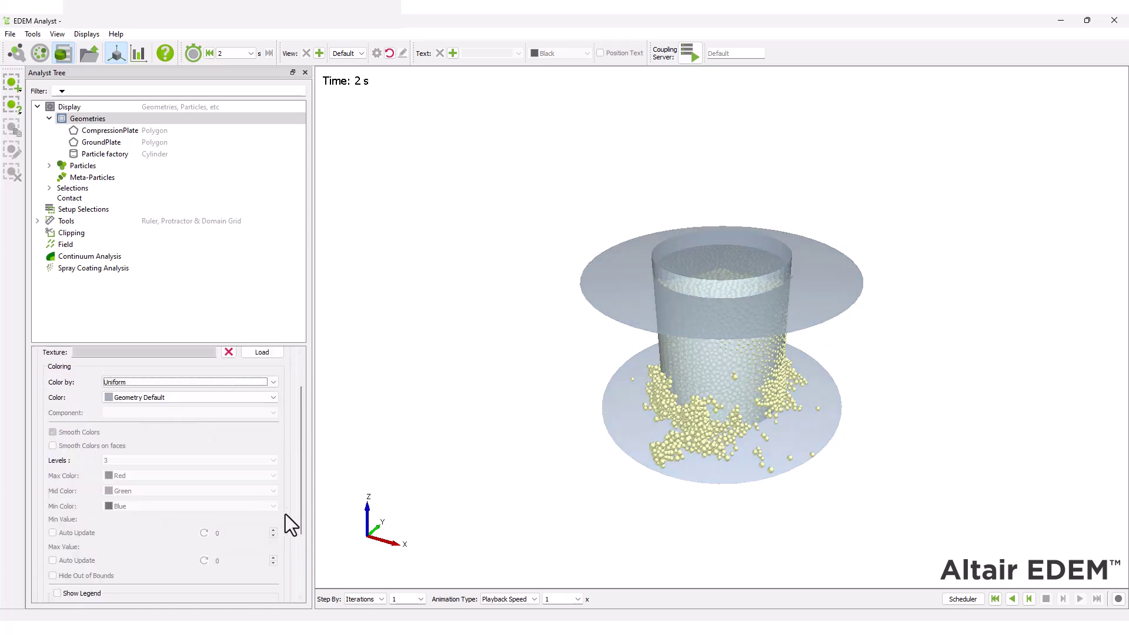
Step: Hide the Particle factory cylinder
{"action": "left_click", "coordinate": [119, 153]}
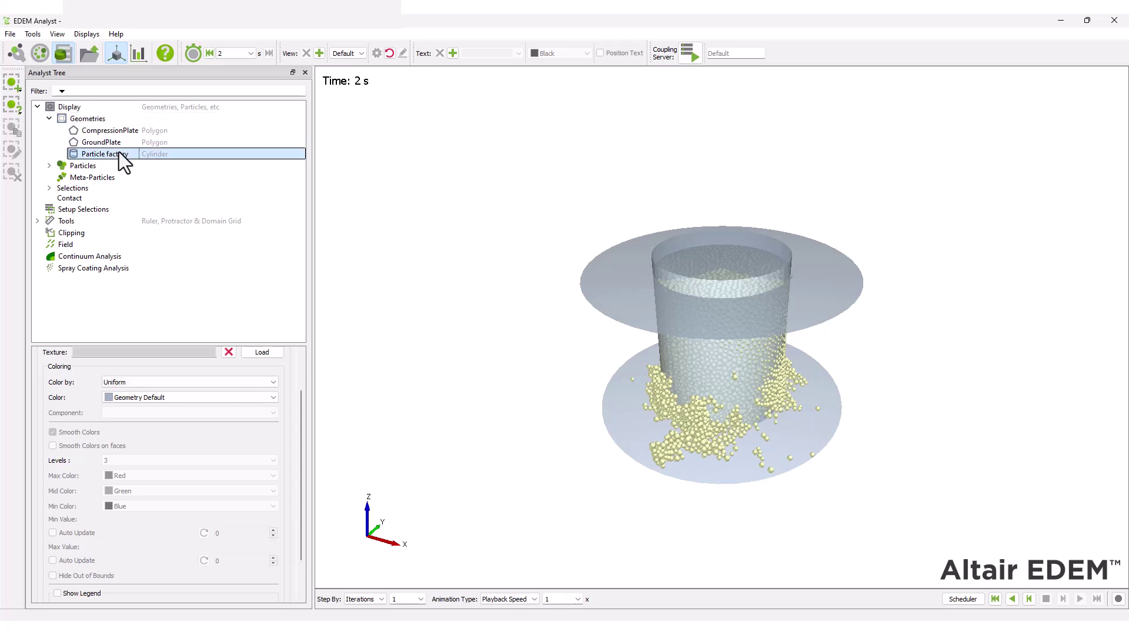
{"action": "left_click_drag", "start_coordinate": [300, 453], "coordinate": [300, 400]}
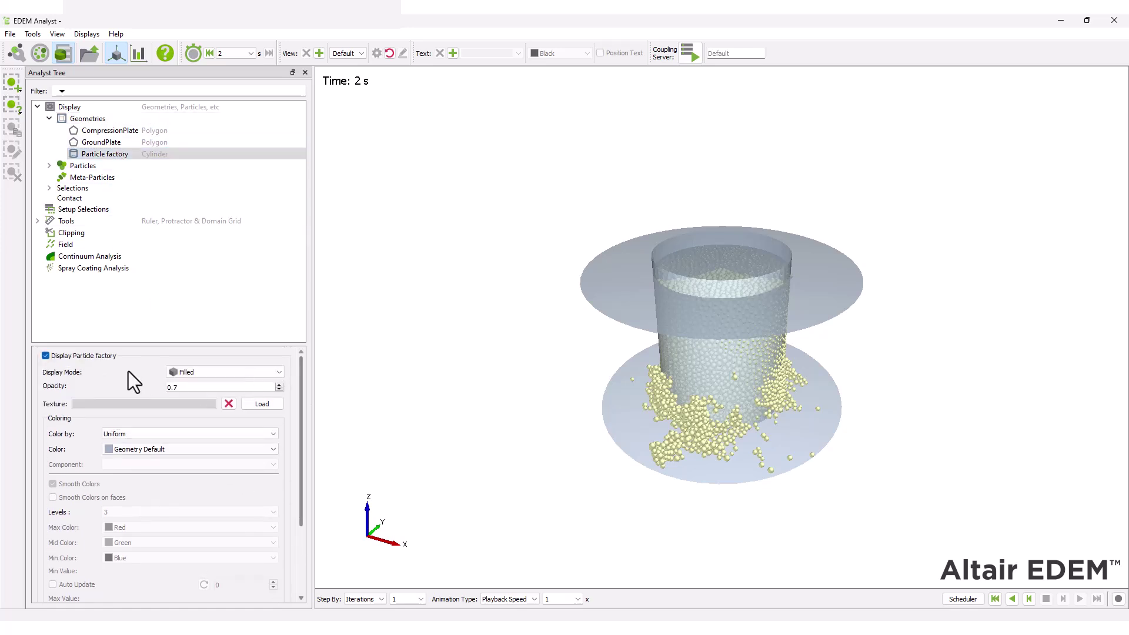
{"action": "left_click", "coordinate": [45, 356]}
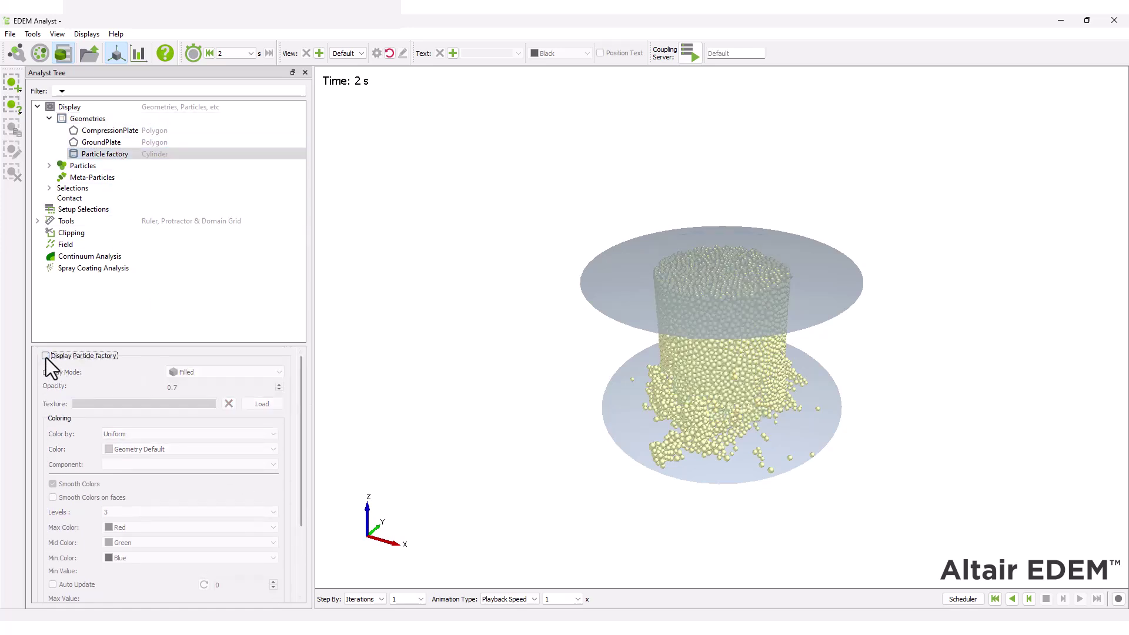
Step: Colour the particles by customBondsDamage and apply it
{"action": "left_click", "coordinate": [75, 167]}
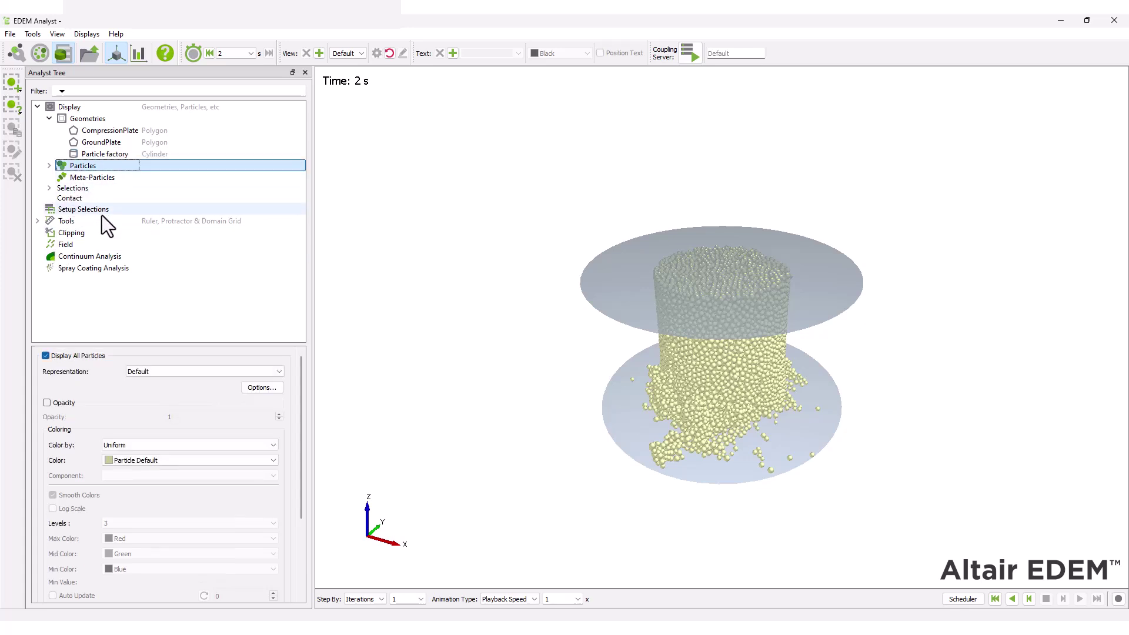
{"action": "left_click", "coordinate": [164, 443]}
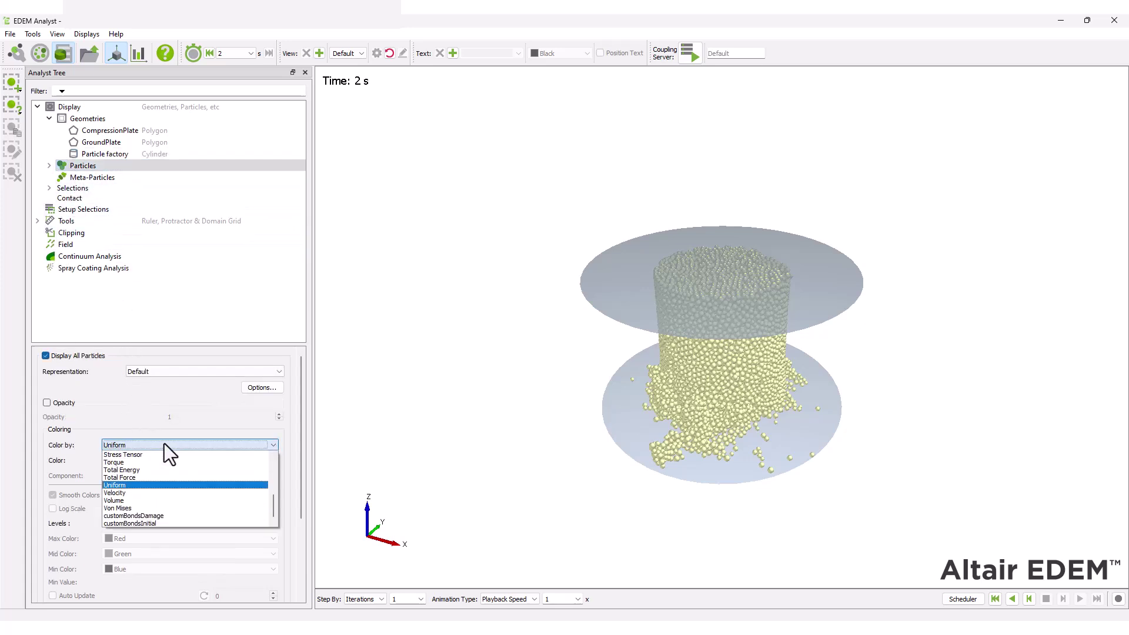
{"action": "left_click", "coordinate": [178, 517]}
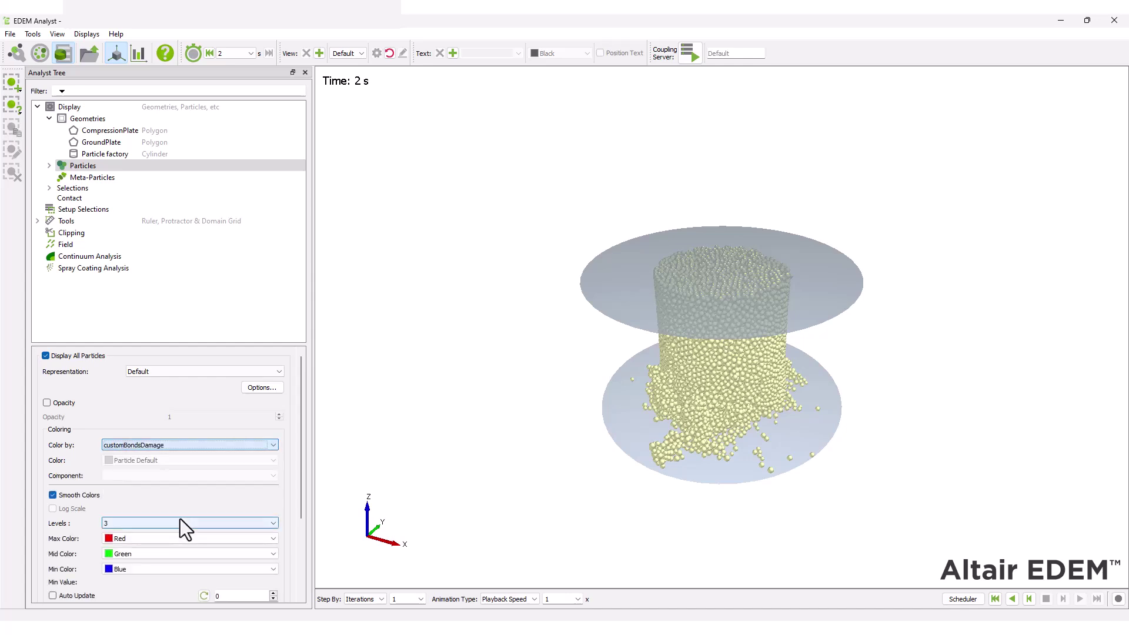
{"action": "scroll", "coordinate": [302, 425], "scroll_direction": "down", "scroll_amount": 1}
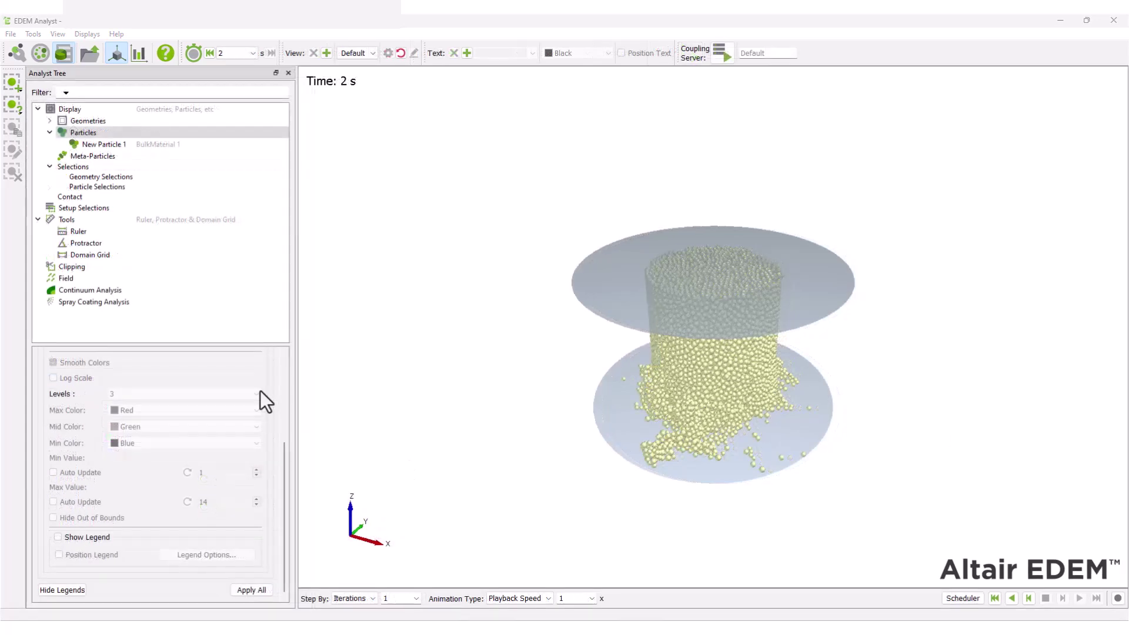
{"action": "left_click_drag", "start_coordinate": [284, 459], "coordinate": [279, 429]}
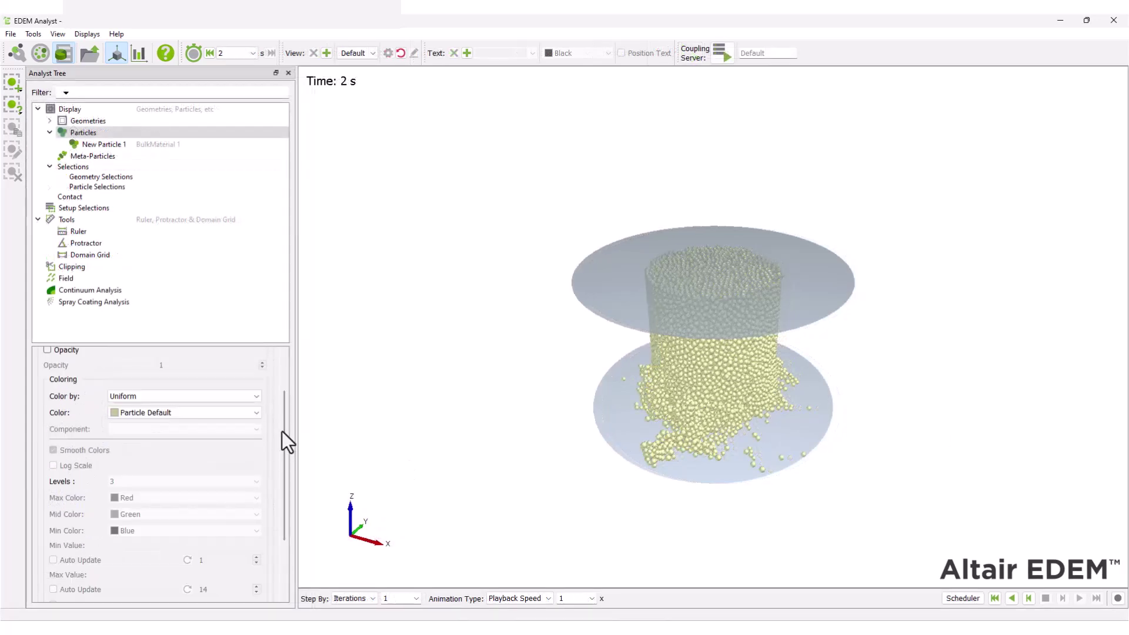
{"action": "left_click", "coordinate": [246, 397]}
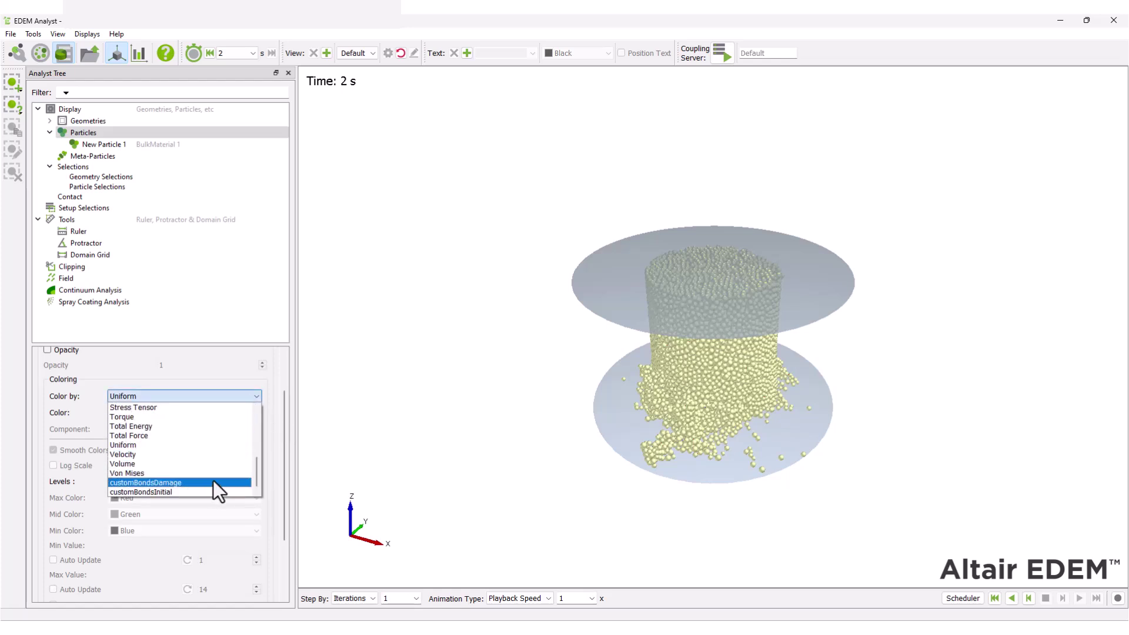
{"action": "left_click", "coordinate": [215, 482]}
{"action": "left_click_drag", "start_coordinate": [286, 438], "coordinate": [229, 499]}
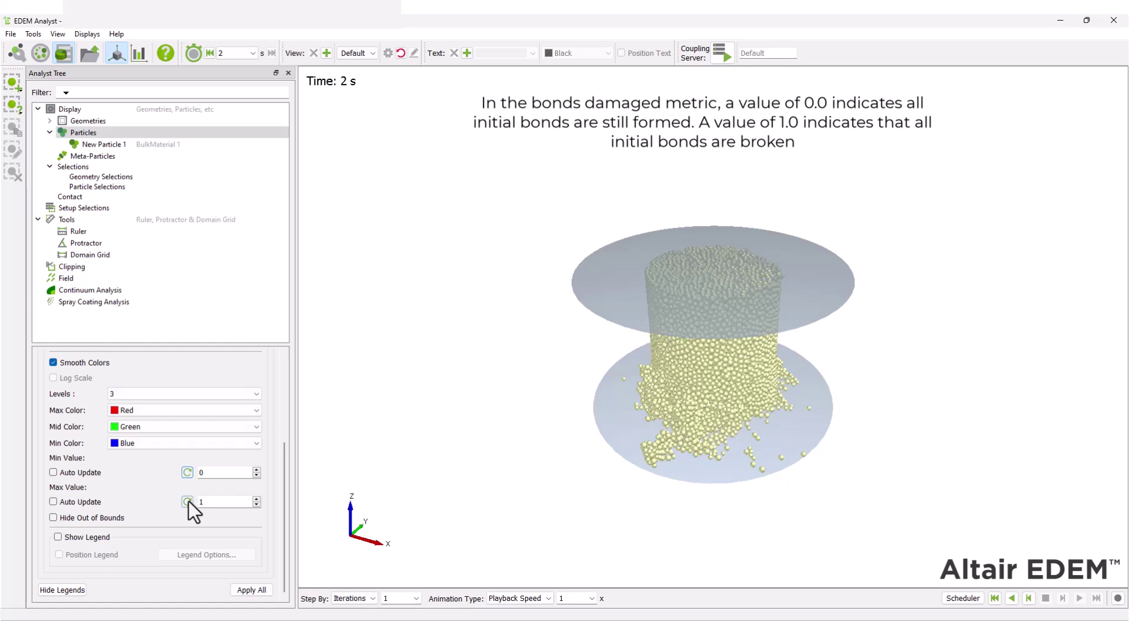
{"action": "left_click", "coordinate": [251, 590]}
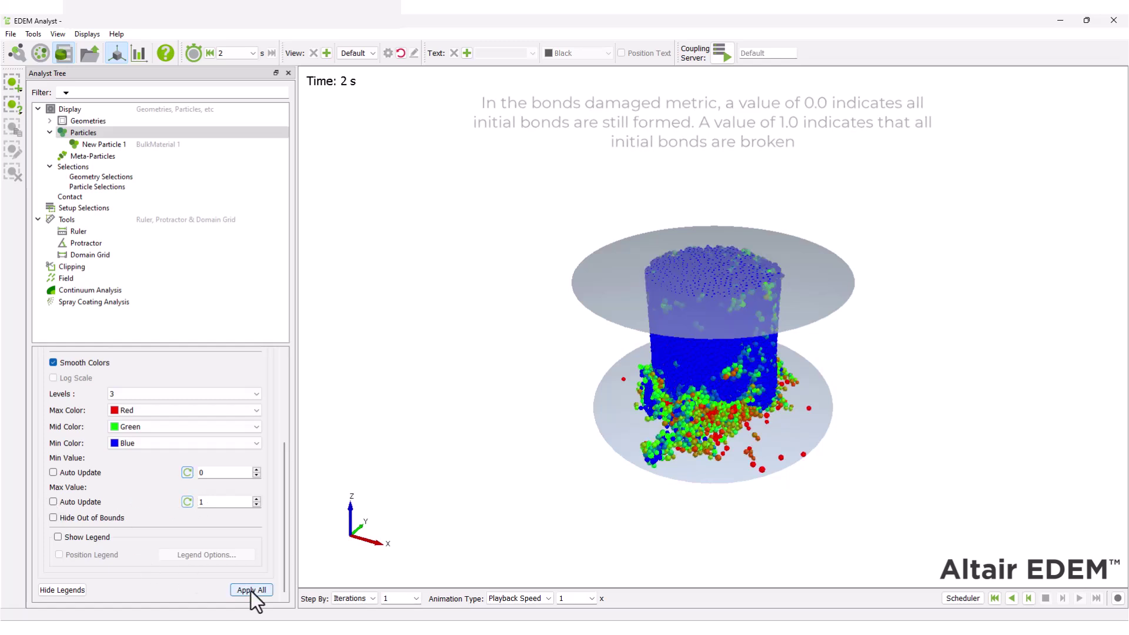
Step: Recolour particles by customBondsInitial with auto-updating range, then turn particle display off
{"action": "left_click_drag", "start_coordinate": [283, 505], "coordinate": [284, 411]}
{"action": "left_click", "coordinate": [241, 453]}
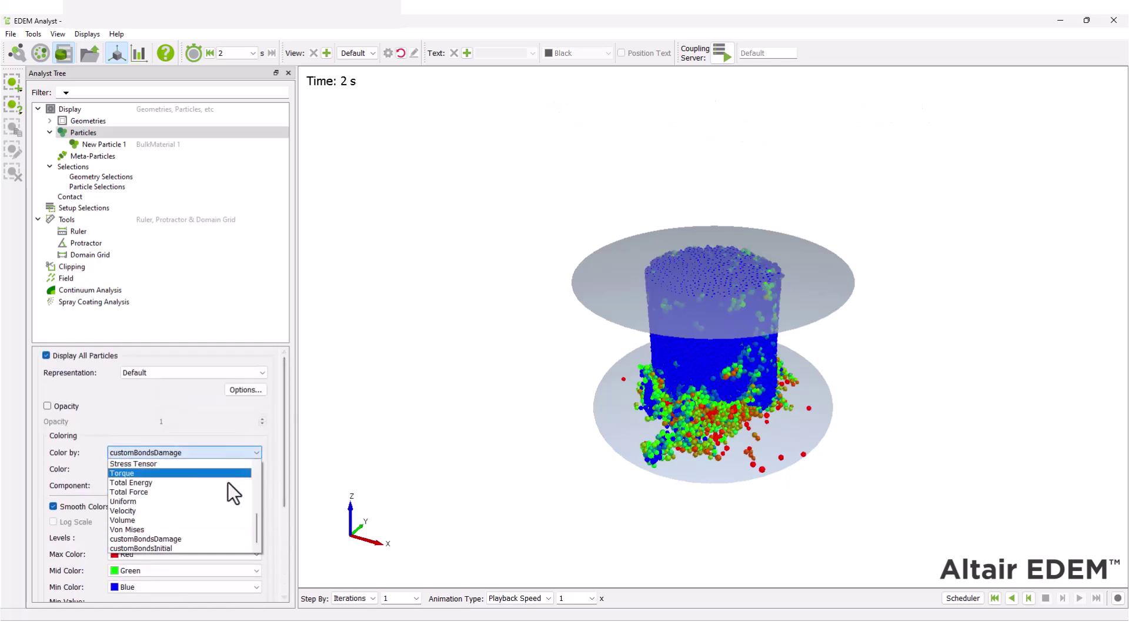
{"action": "left_click", "coordinate": [210, 549]}
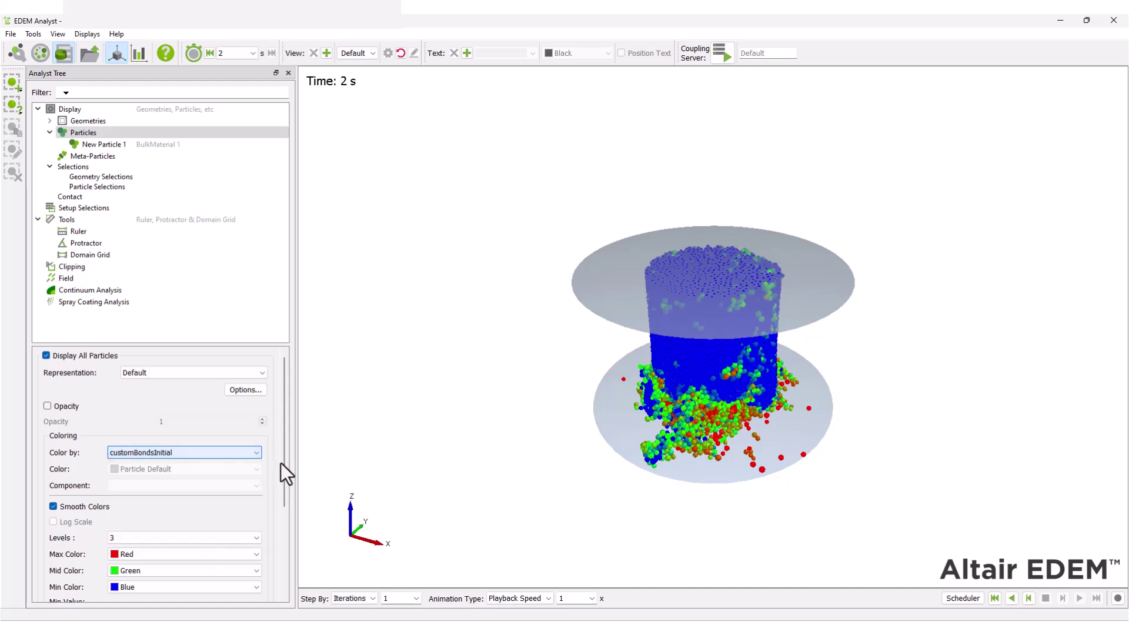
{"action": "left_click_drag", "start_coordinate": [280, 463], "coordinate": [272, 553]}
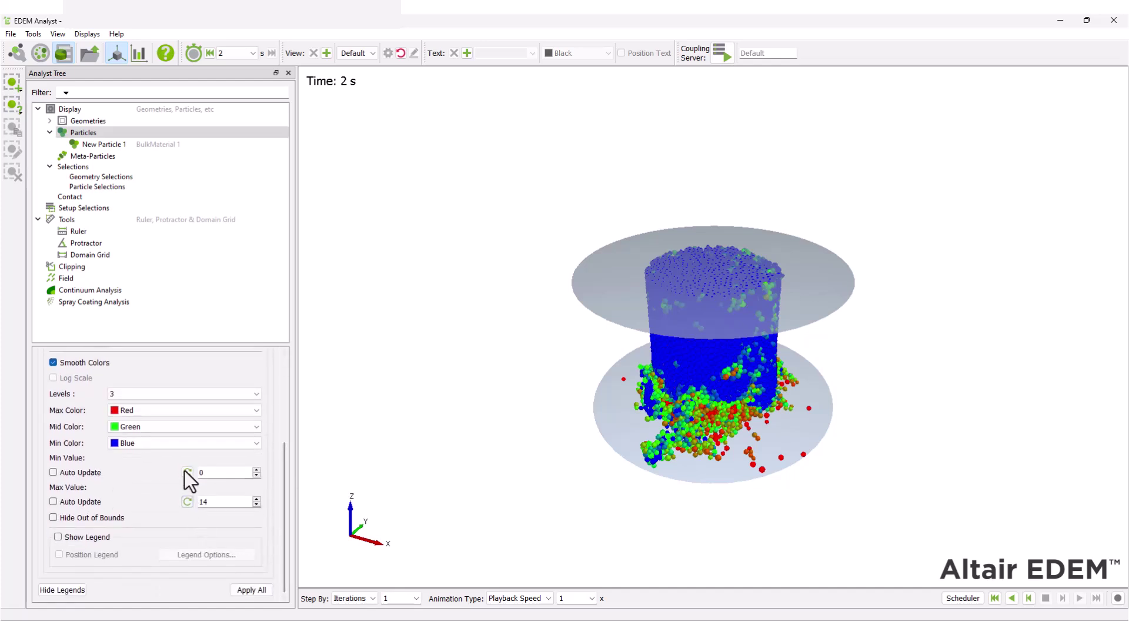
{"action": "left_click", "coordinate": [252, 591]}
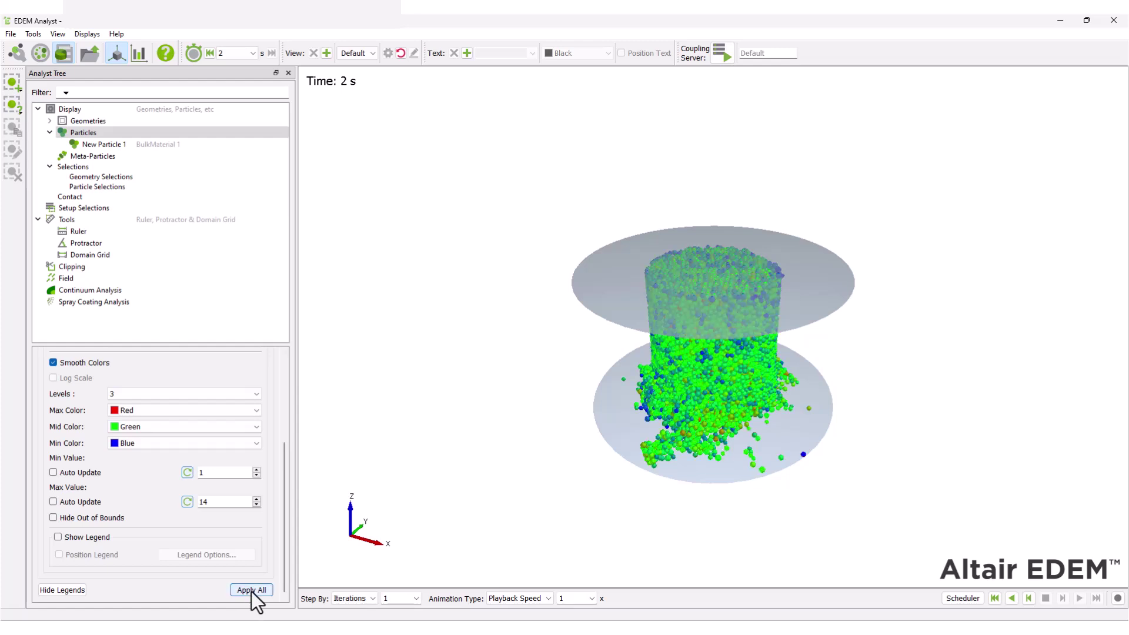
{"action": "left_click", "coordinate": [53, 502]}
{"action": "left_click", "coordinate": [52, 472]}
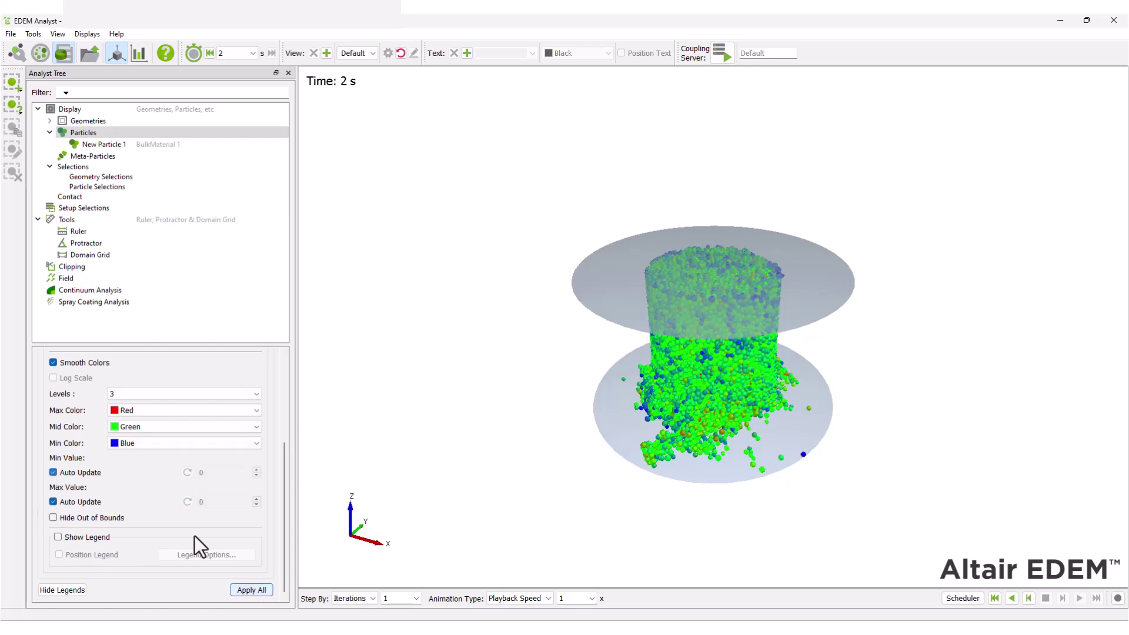
{"action": "left_click_drag", "start_coordinate": [284, 574], "coordinate": [293, 462]}
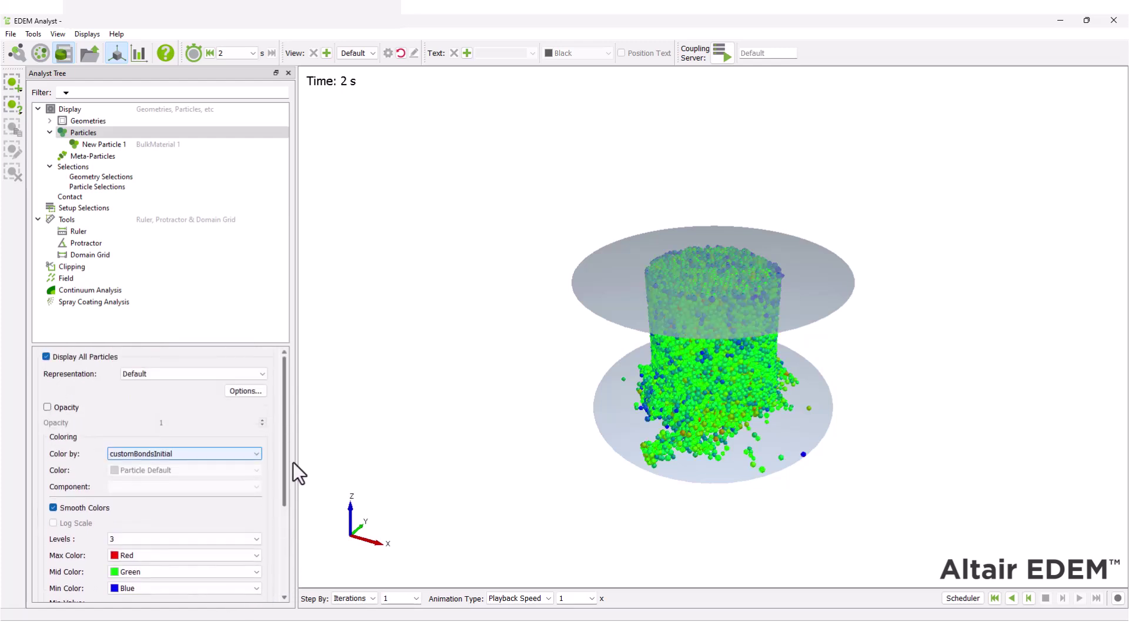
{"action": "left_click", "coordinate": [46, 357]}
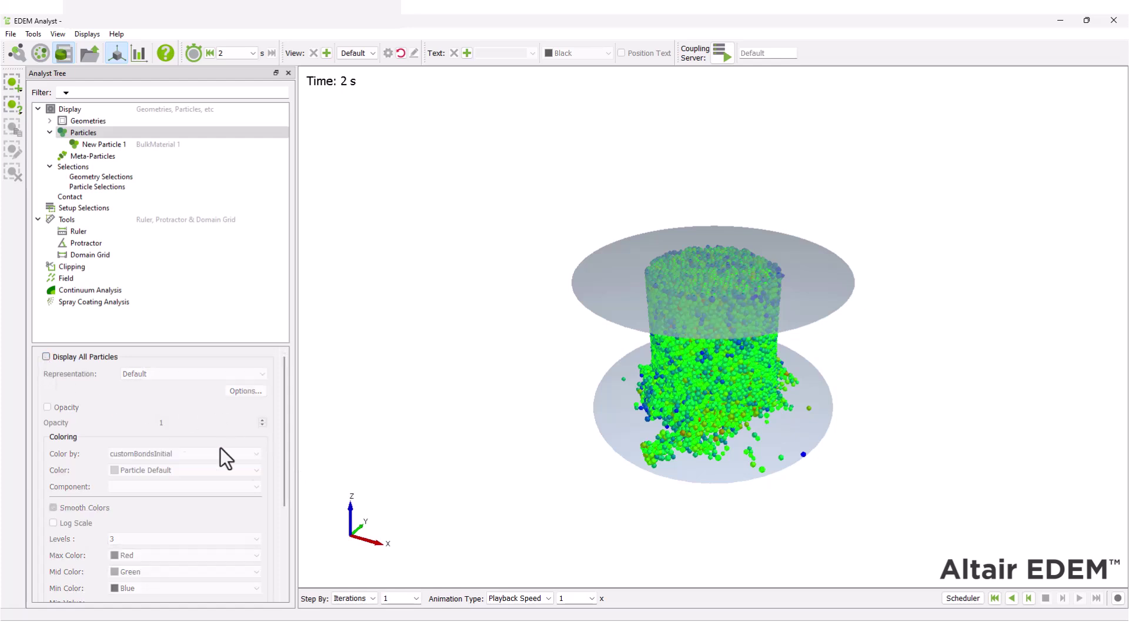
{"action": "left_click_drag", "start_coordinate": [284, 451], "coordinate": [284, 564]}
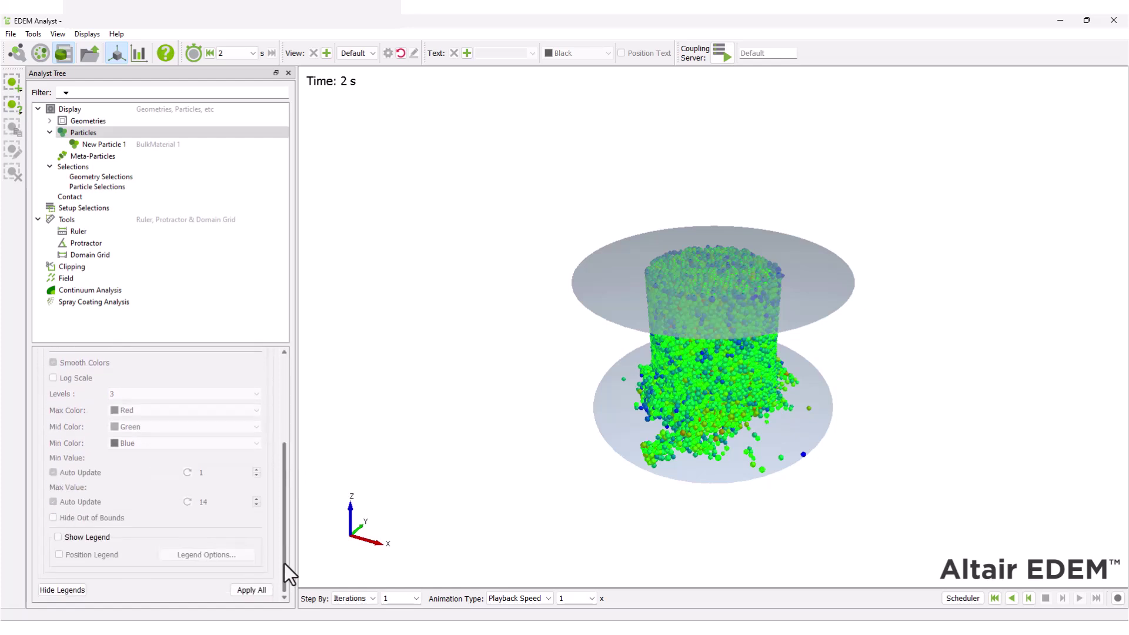
Step: Hide the particles and display contacts between New Particle 1 particles
{"action": "left_click", "coordinate": [268, 594]}
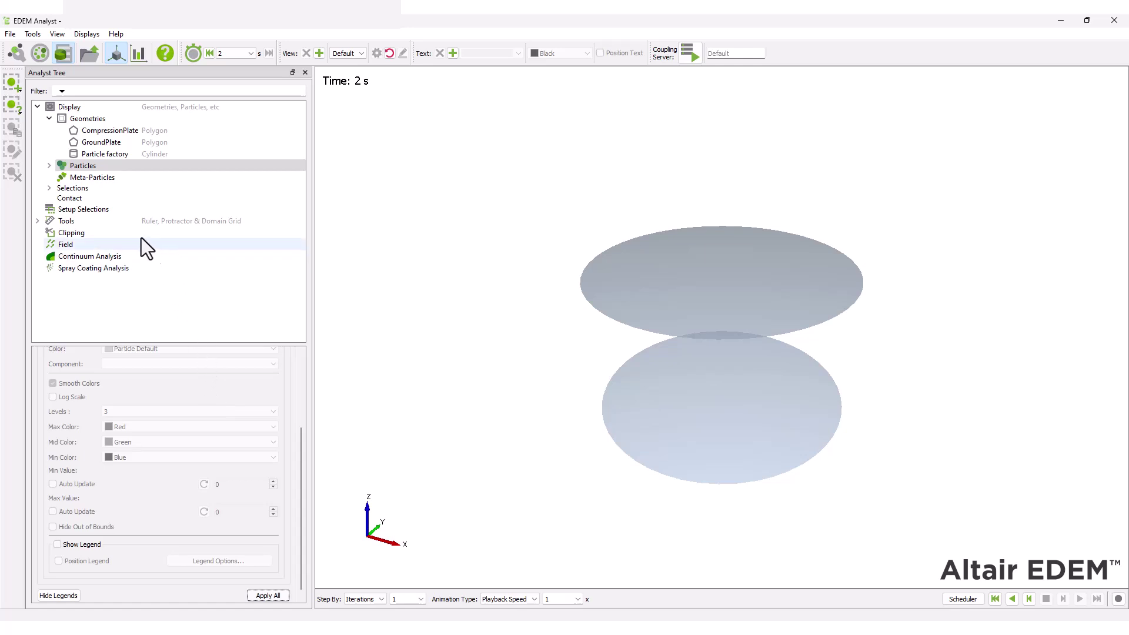
{"action": "left_click", "coordinate": [120, 198]}
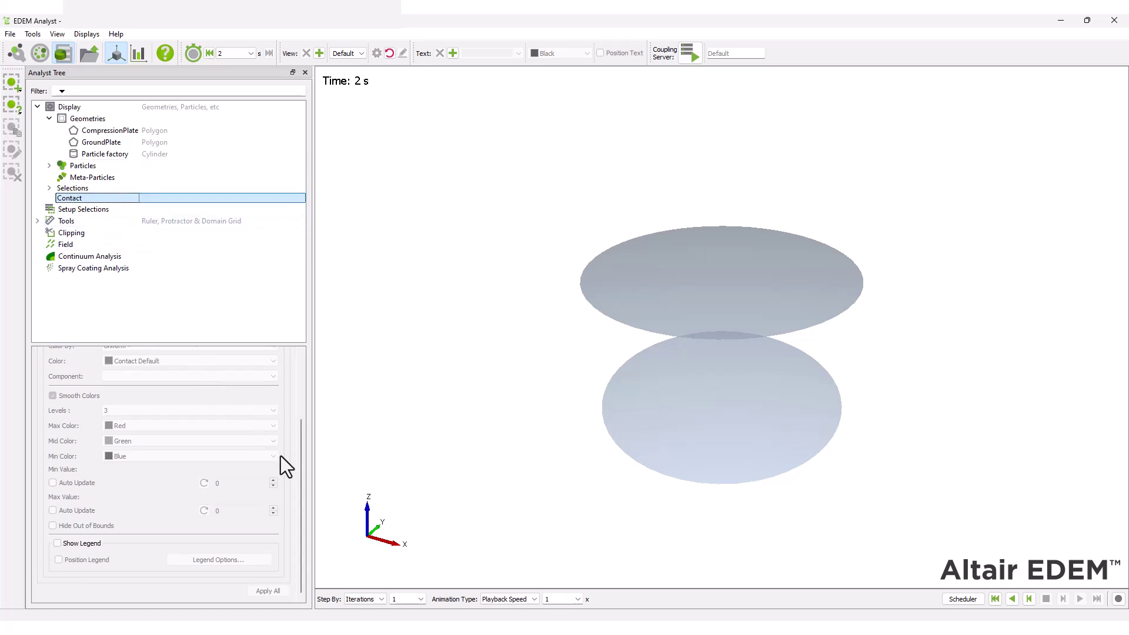
{"action": "left_click_drag", "start_coordinate": [301, 456], "coordinate": [300, 376]}
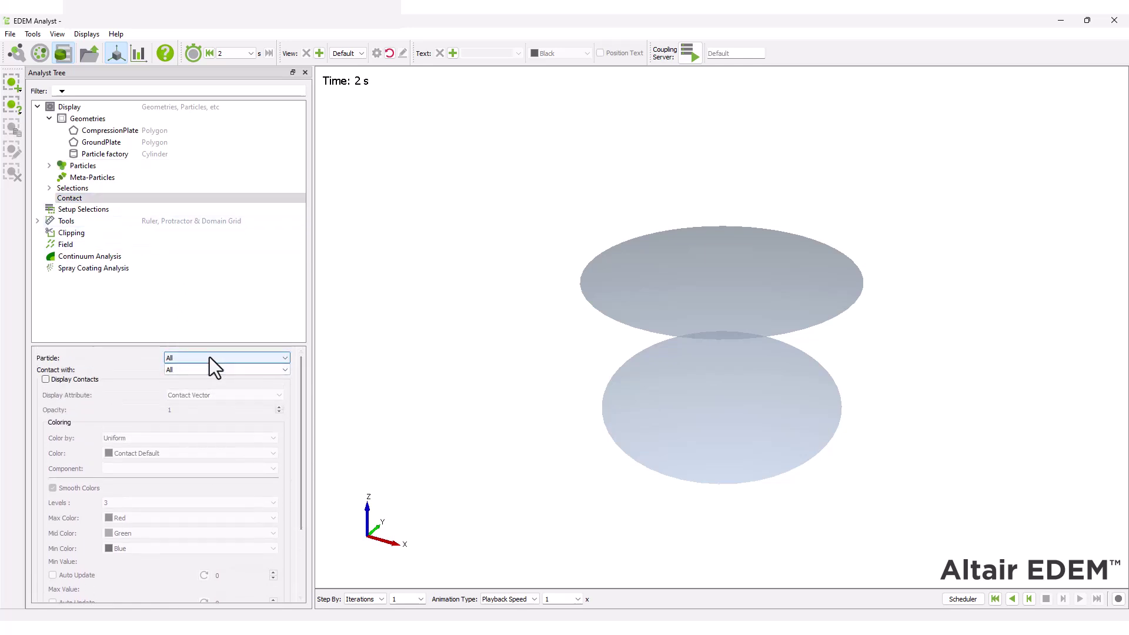
{"action": "left_click", "coordinate": [209, 357]}
{"action": "left_click", "coordinate": [211, 369]}
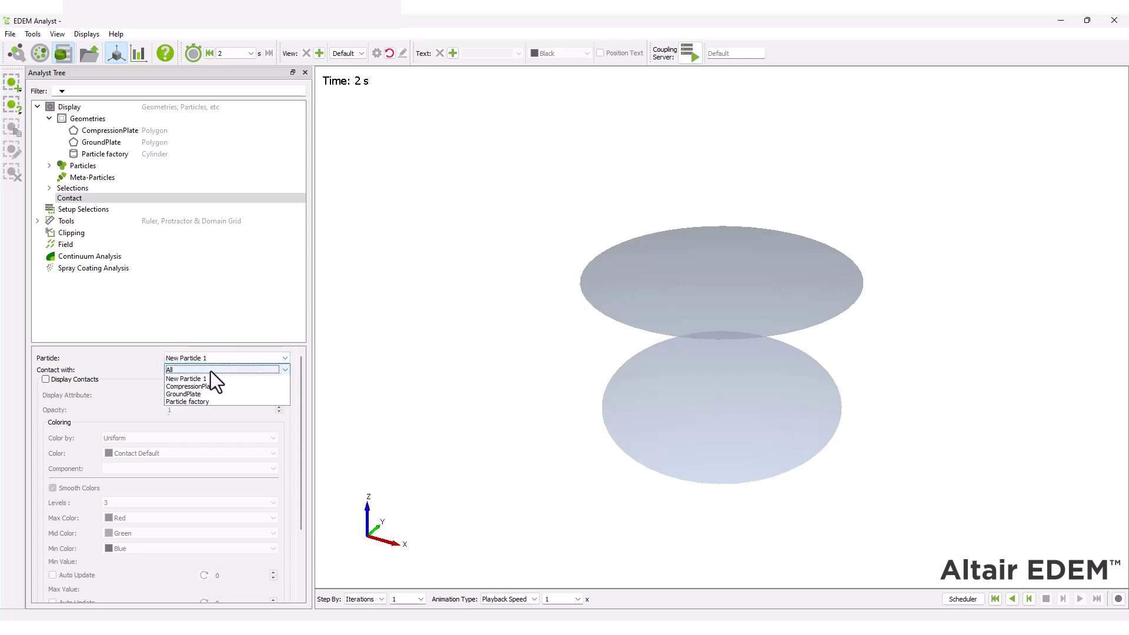
{"action": "left_click", "coordinate": [210, 382]}
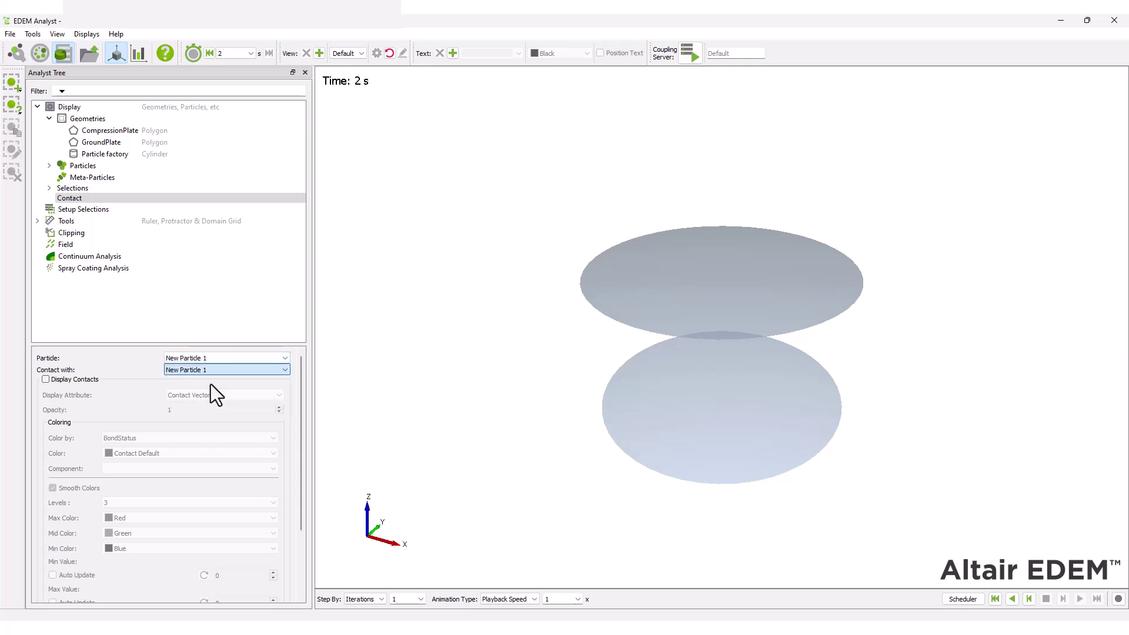
{"action": "left_click", "coordinate": [46, 379]}
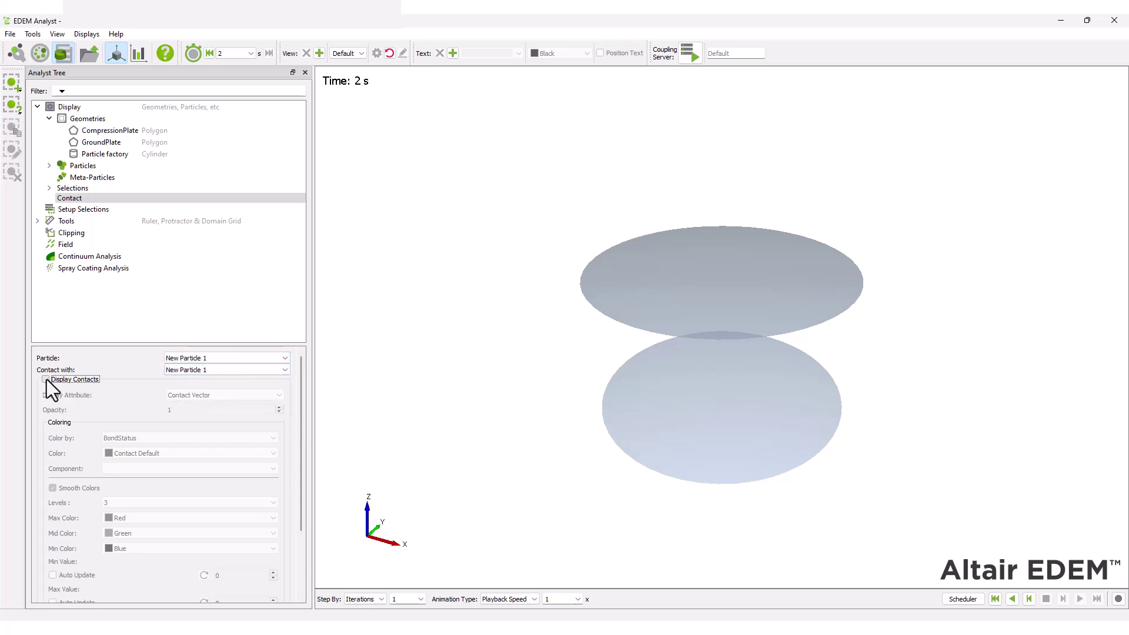
Step: Try several contact colourings, settling on colouring contacts by BondStatus
{"action": "left_click", "coordinate": [144, 440]}
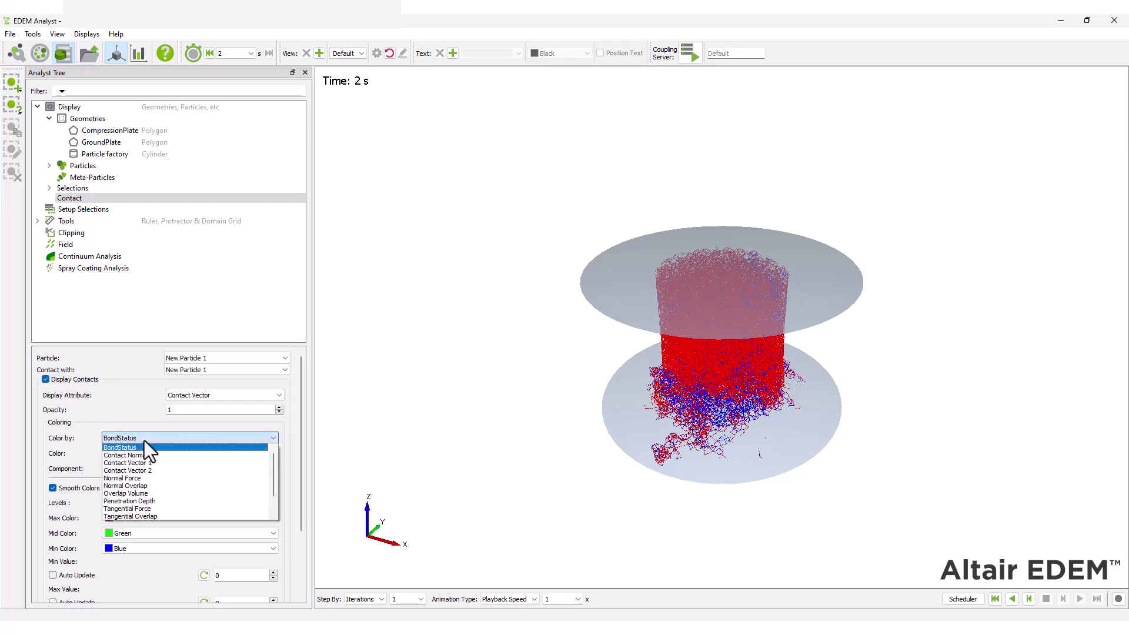
{"action": "scroll", "coordinate": [163, 476], "scroll_direction": "down", "scroll_amount": 1}
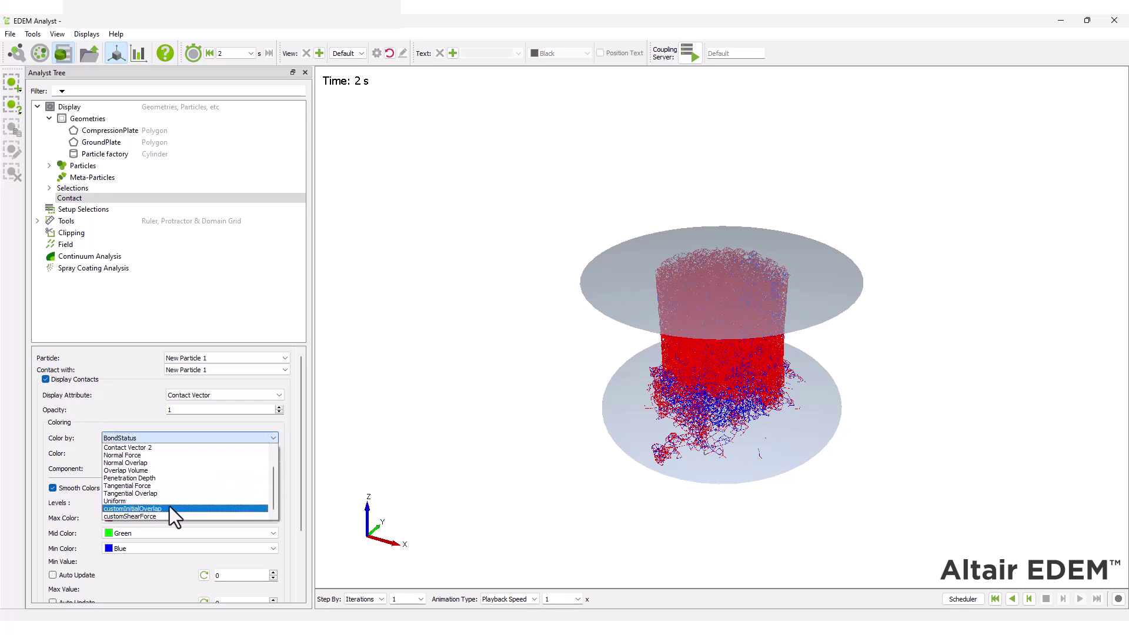
{"action": "left_click", "coordinate": [170, 508]}
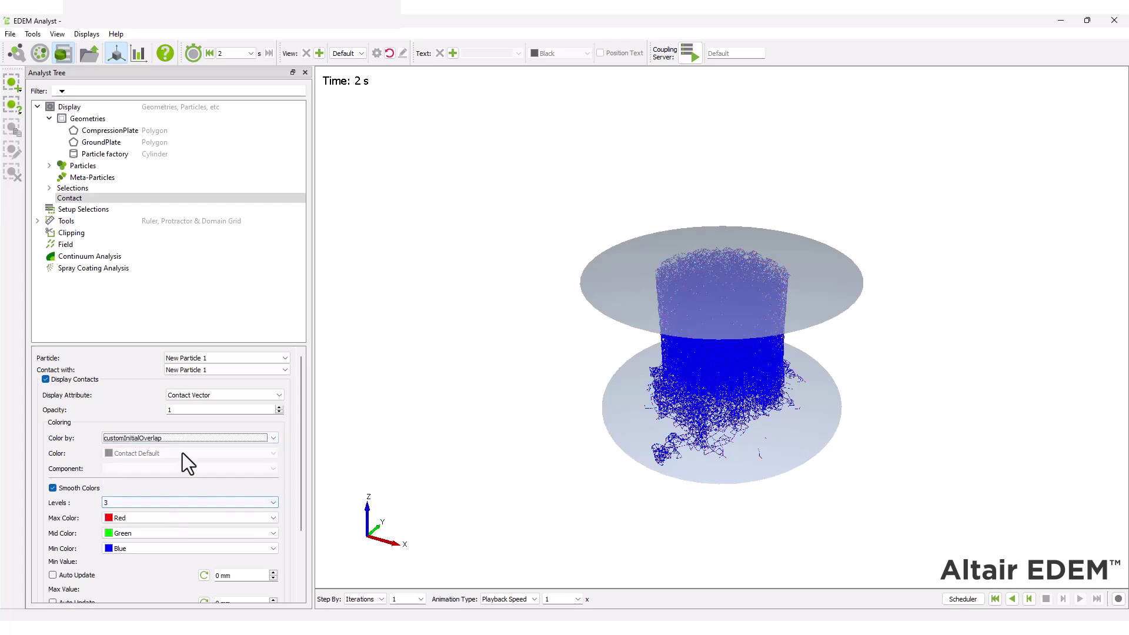
{"action": "left_click", "coordinate": [187, 438]}
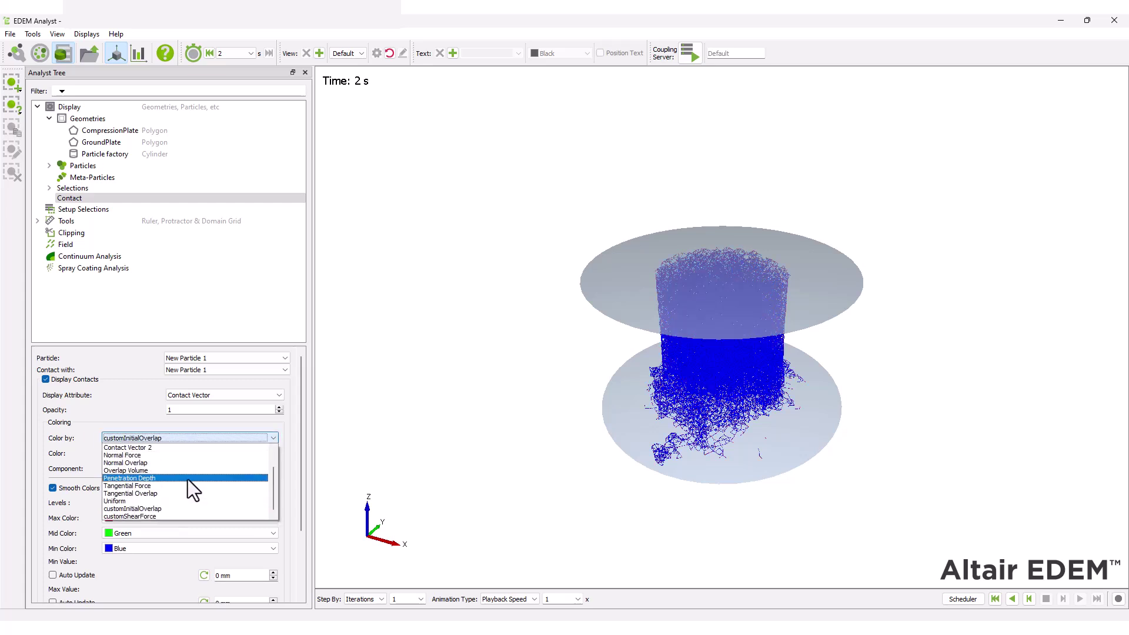
{"action": "left_click", "coordinate": [180, 516]}
{"action": "key", "text": "Down"}
{"action": "key", "text": "Down"}
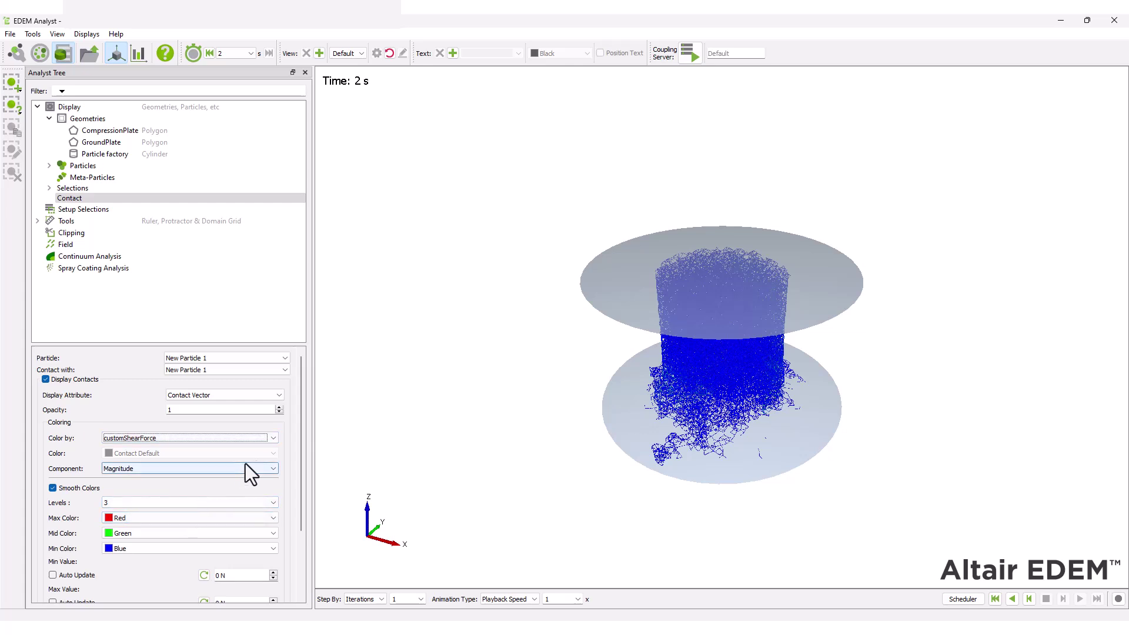
{"action": "left_click_drag", "start_coordinate": [300, 438], "coordinate": [301, 424]}
{"action": "left_click", "coordinate": [252, 436]}
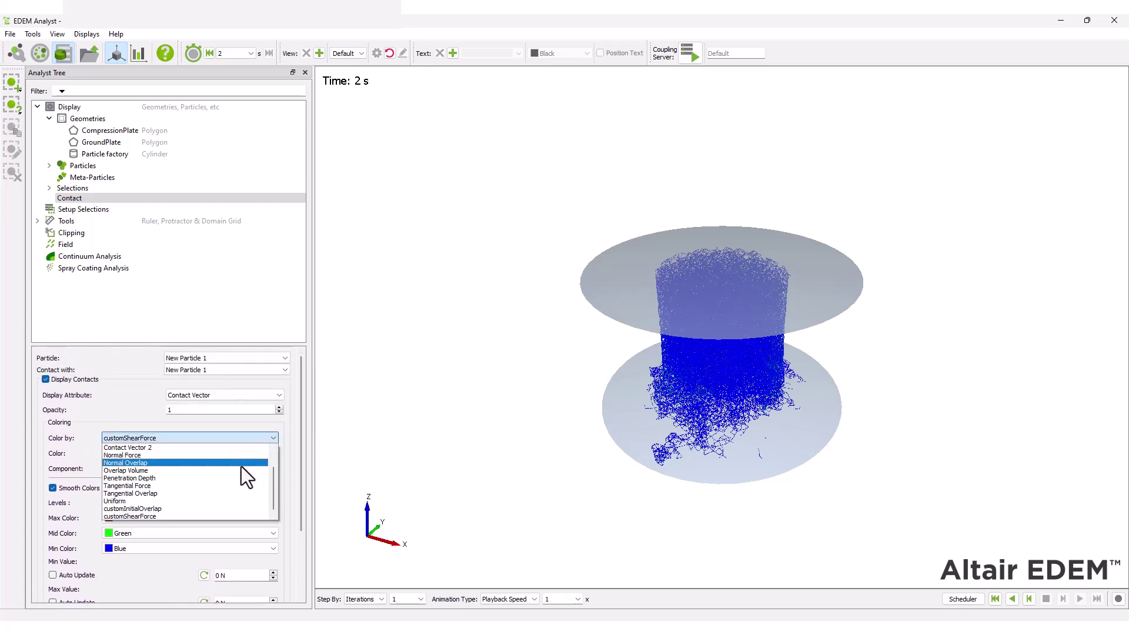
{"action": "left_click", "coordinate": [229, 447]}
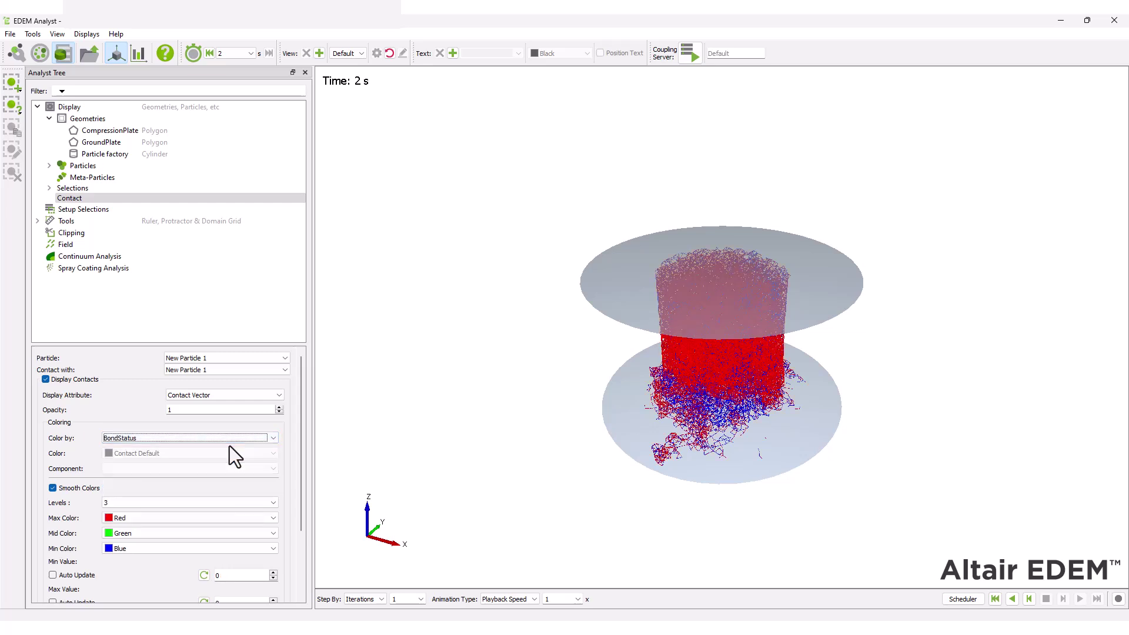
Step: Create a line graph of Geometry CompressionPlate Total Force Magnitude over time
{"action": "left_click", "coordinate": [136, 55]}
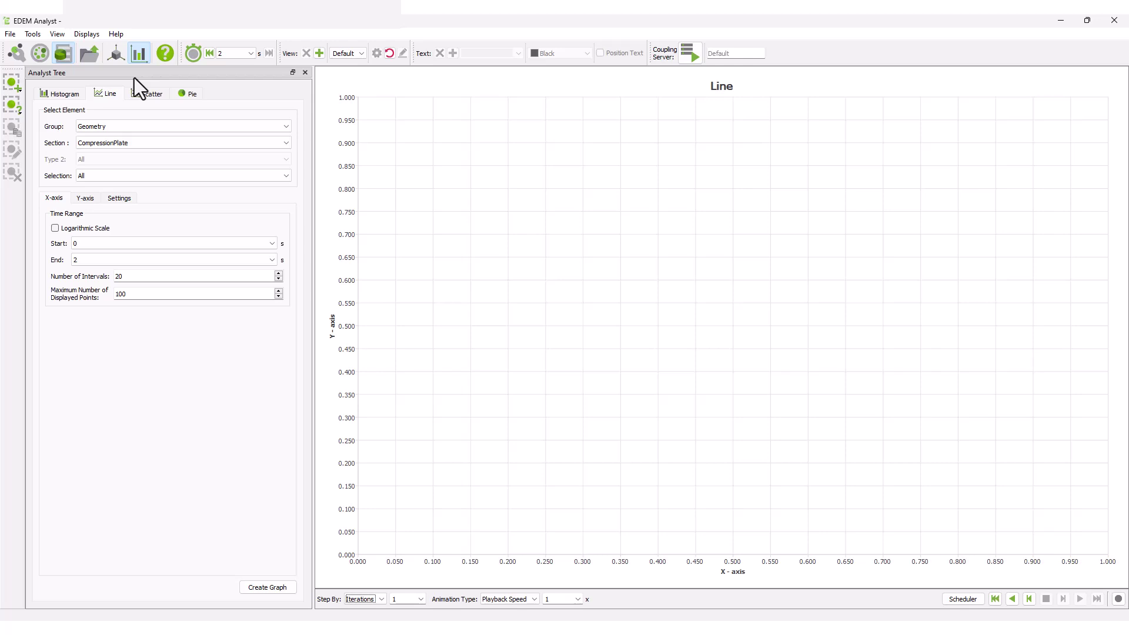
{"action": "left_click", "coordinate": [121, 127]}
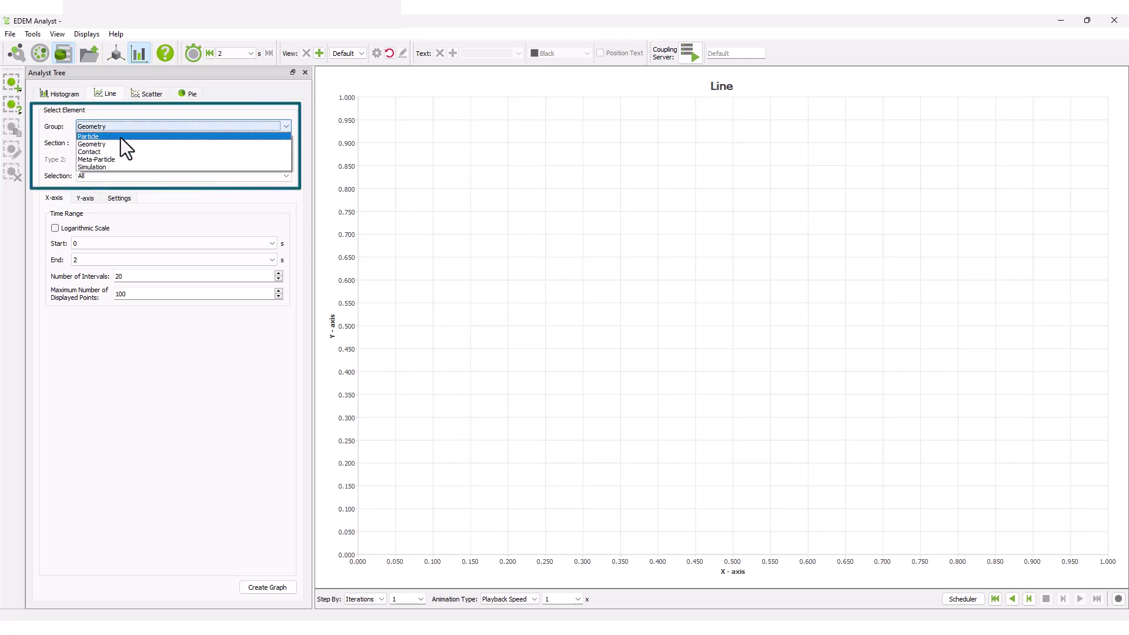
{"action": "left_click", "coordinate": [120, 144]}
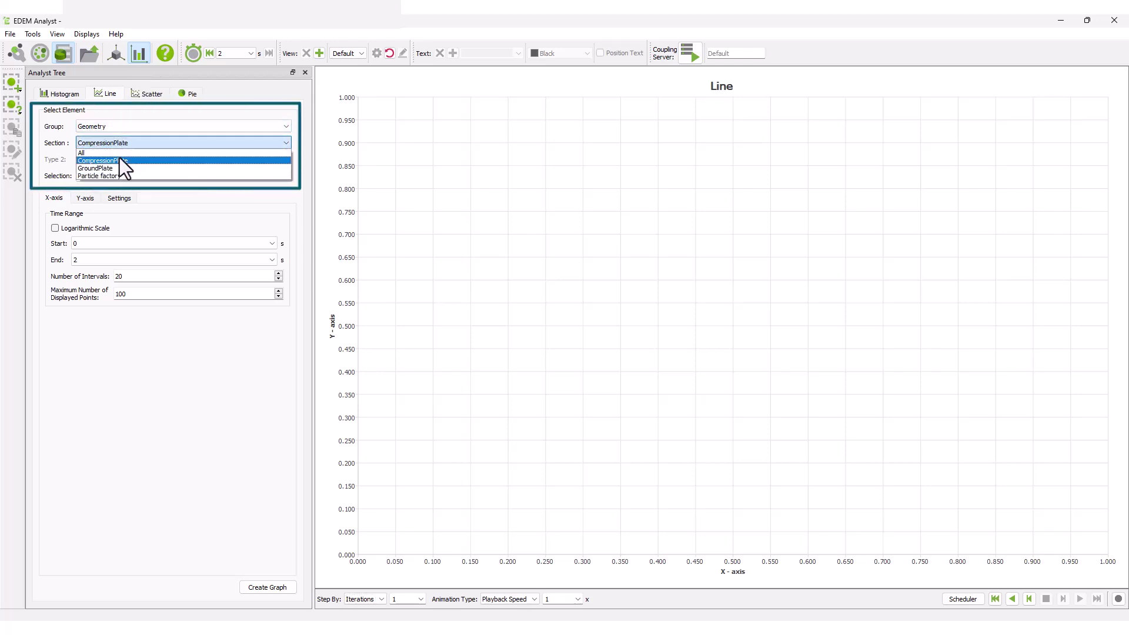
{"action": "left_click", "coordinate": [119, 158]}
{"action": "left_click", "coordinate": [90, 200]}
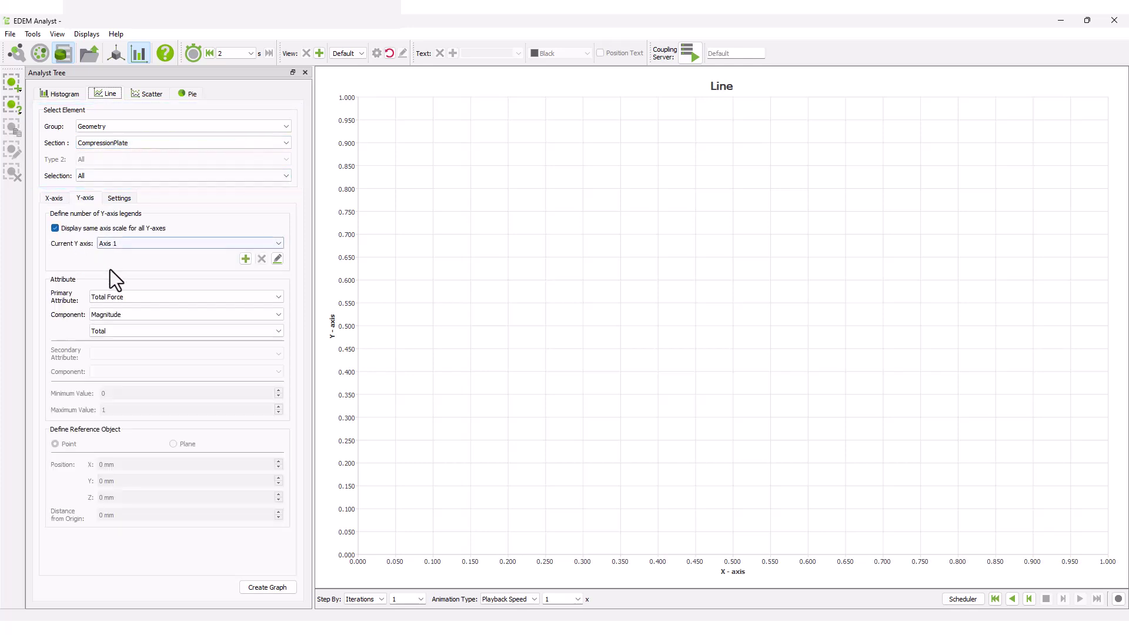
{"action": "left_click", "coordinate": [117, 297]}
{"action": "key", "text": "Escape"}
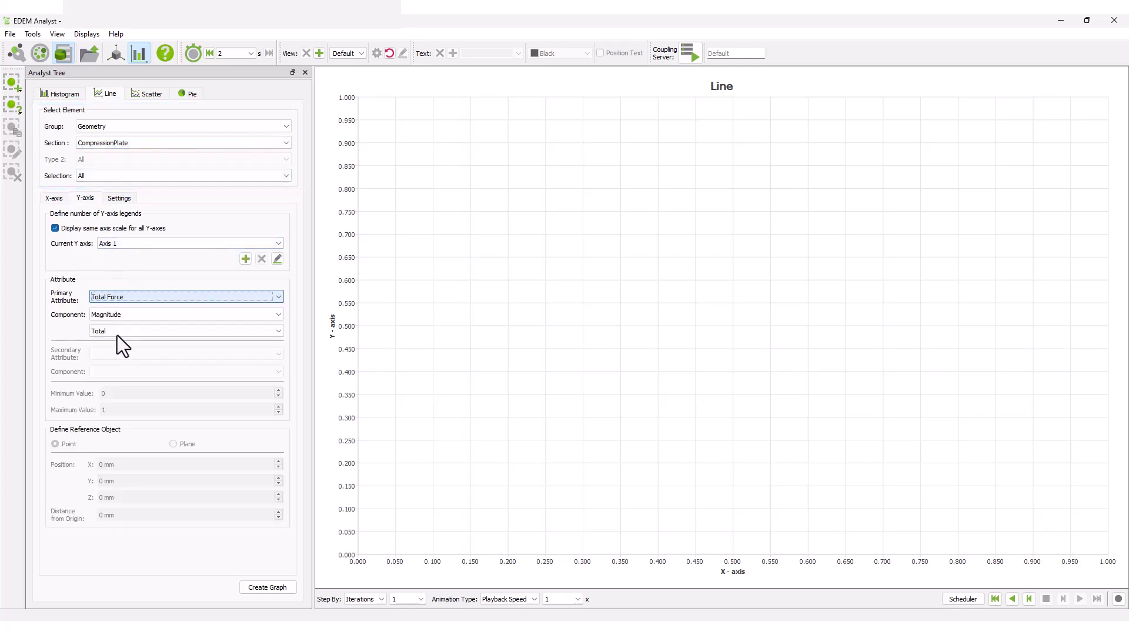
{"action": "left_click", "coordinate": [117, 327]}
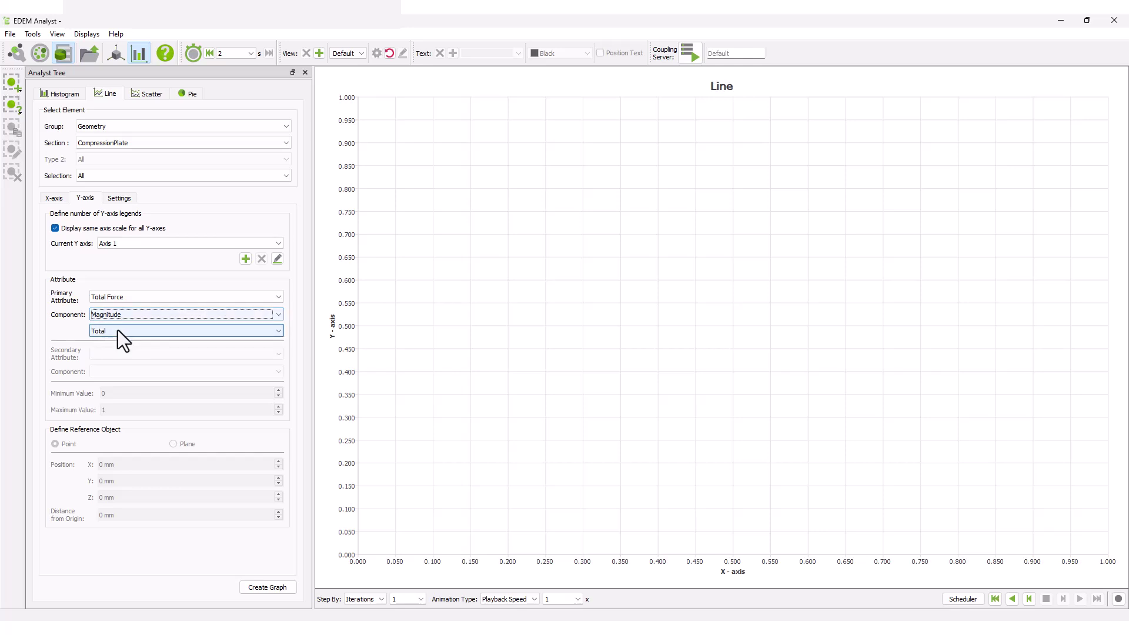
{"action": "left_click", "coordinate": [118, 330]}
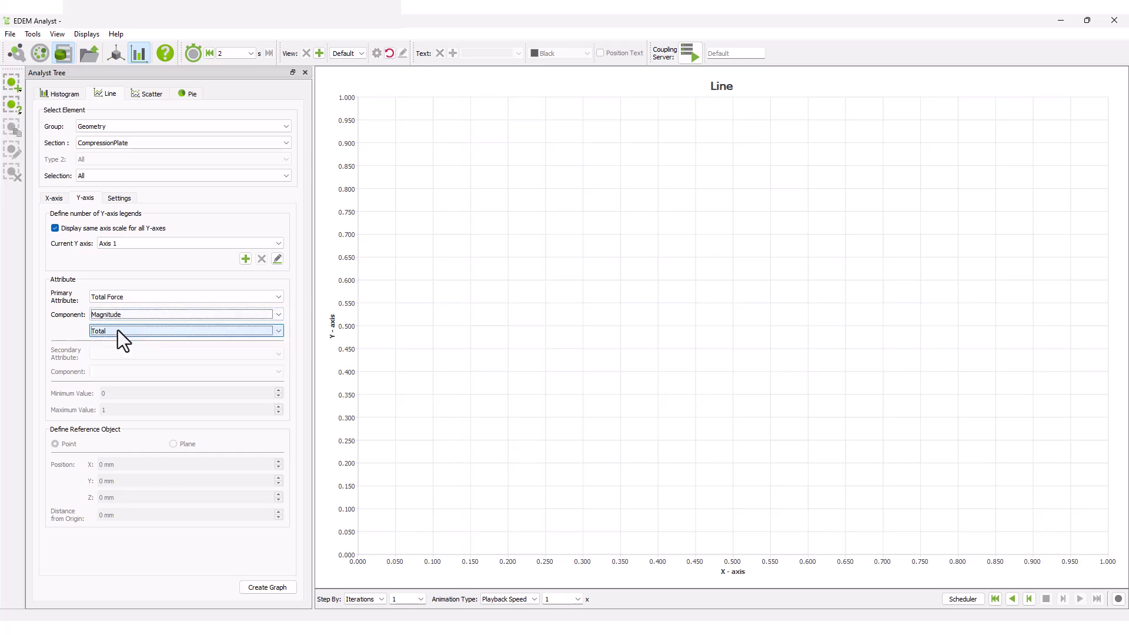
{"action": "left_click", "coordinate": [267, 588]}
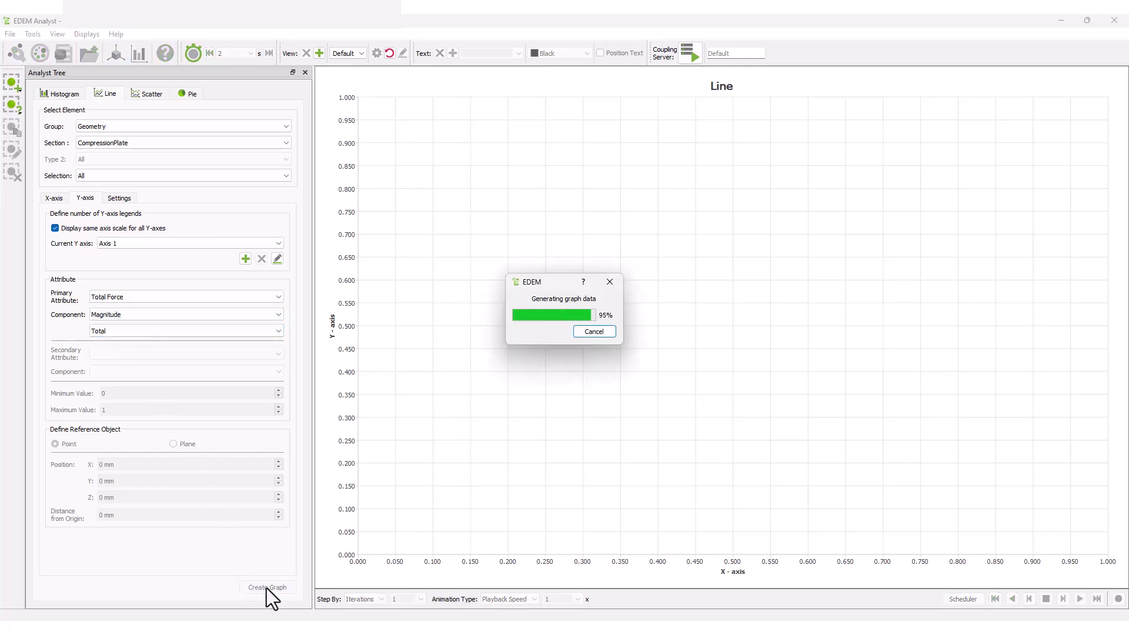